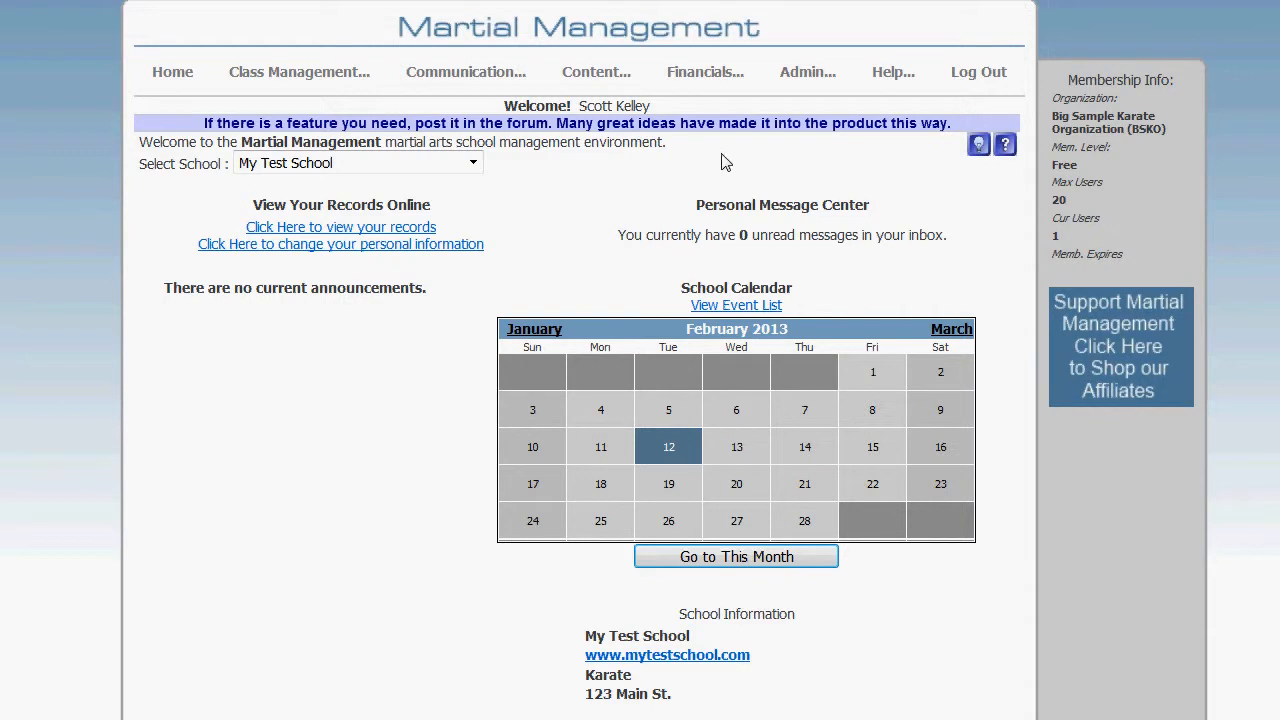
- Open the Users/Students list of My Test School and start a new user record
{"action": "mouse_move", "coordinate": [804, 78]}
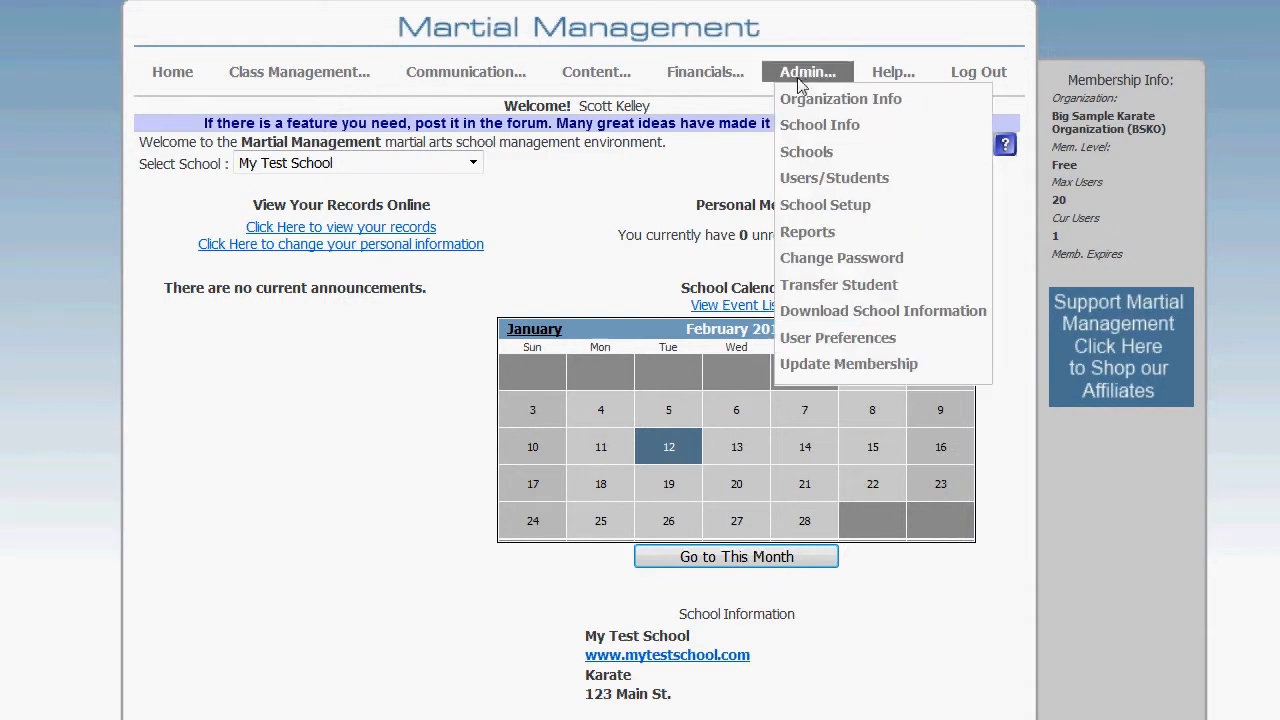
{"action": "left_click", "coordinate": [838, 177]}
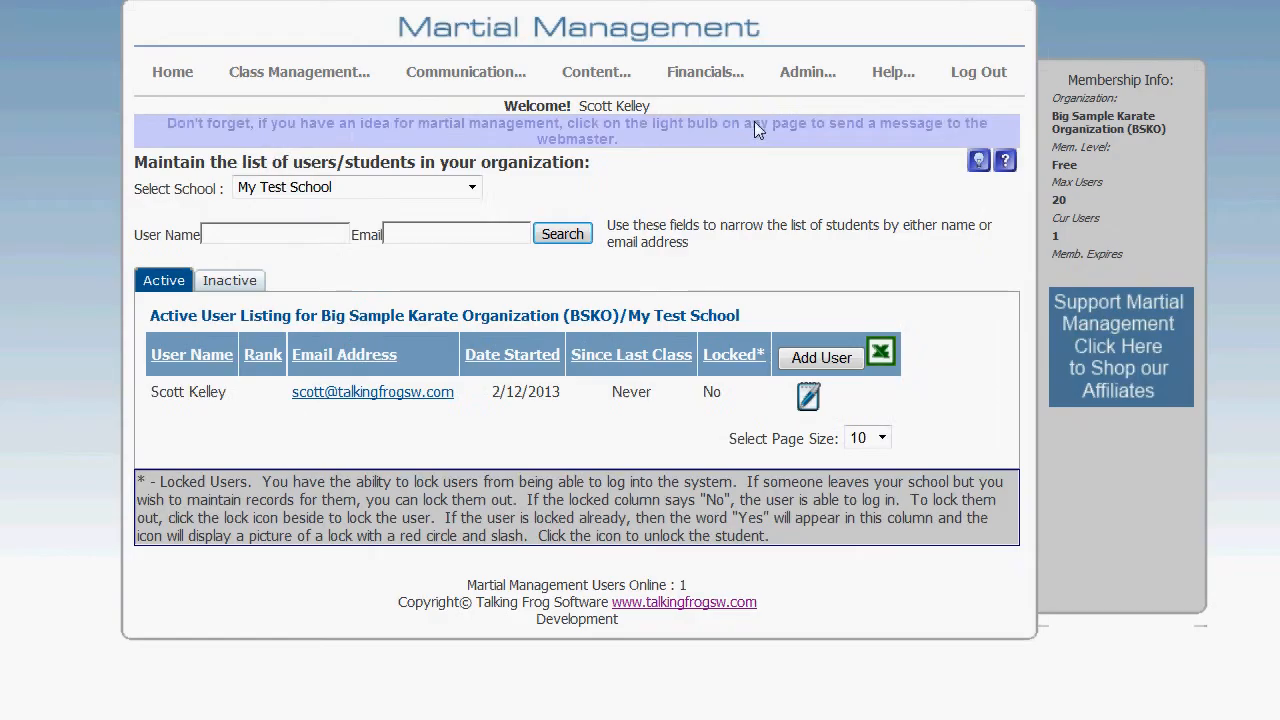
{"action": "left_click", "coordinate": [821, 358]}
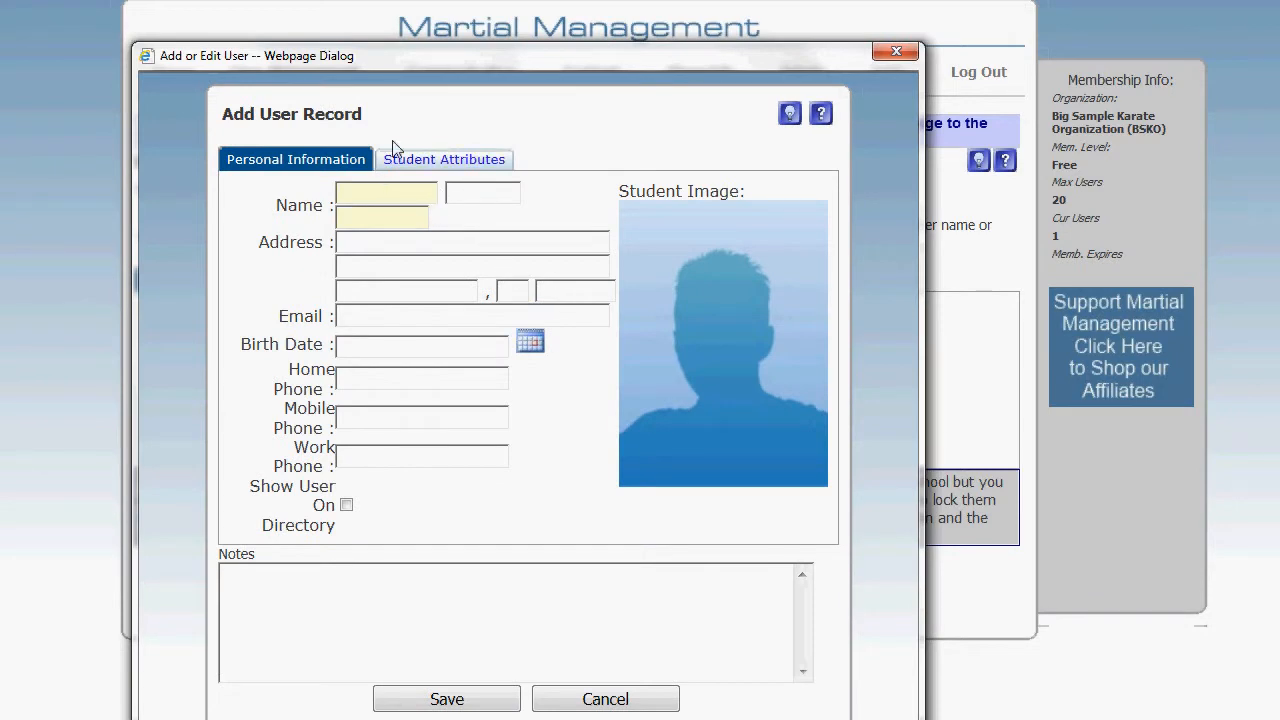
{"action": "left_click_drag", "start_coordinate": [480, 55], "coordinate": [491, 0]}
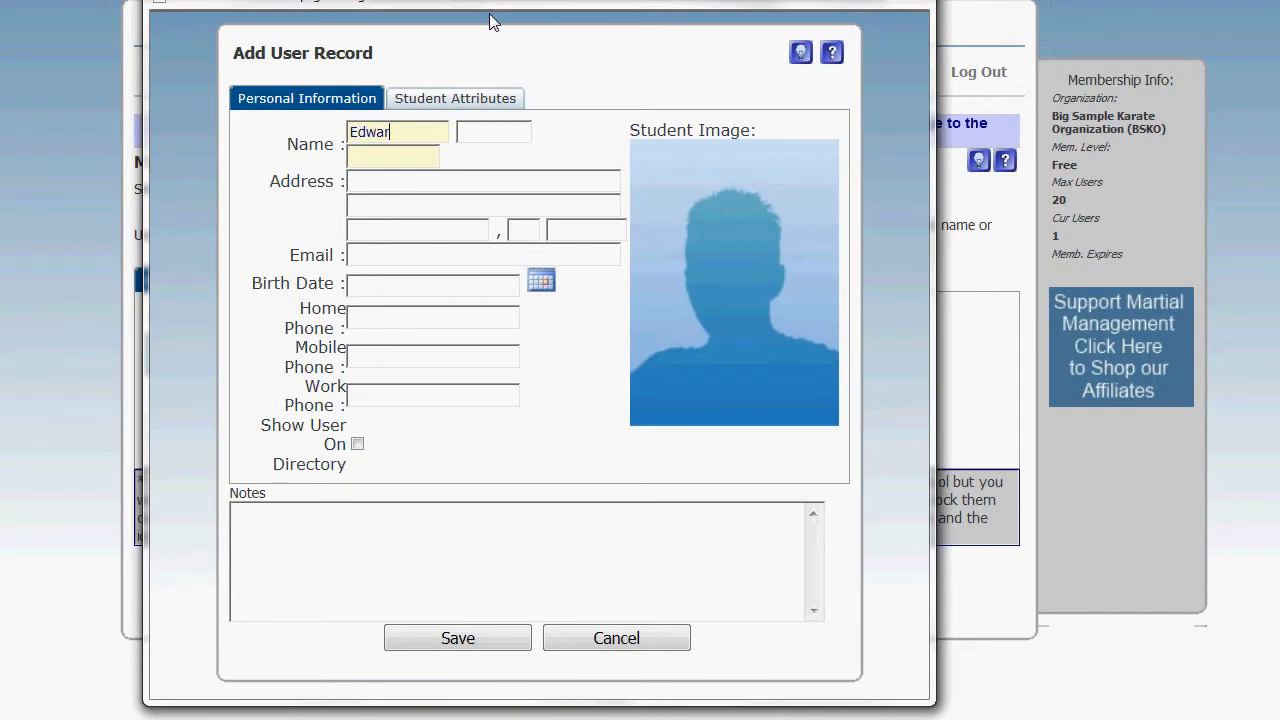
- Enter the new student's first and last name and full postal address in the personal information
{"action": "type", "text": "Smith"}
{"action": "left_click", "coordinate": [410, 189]}
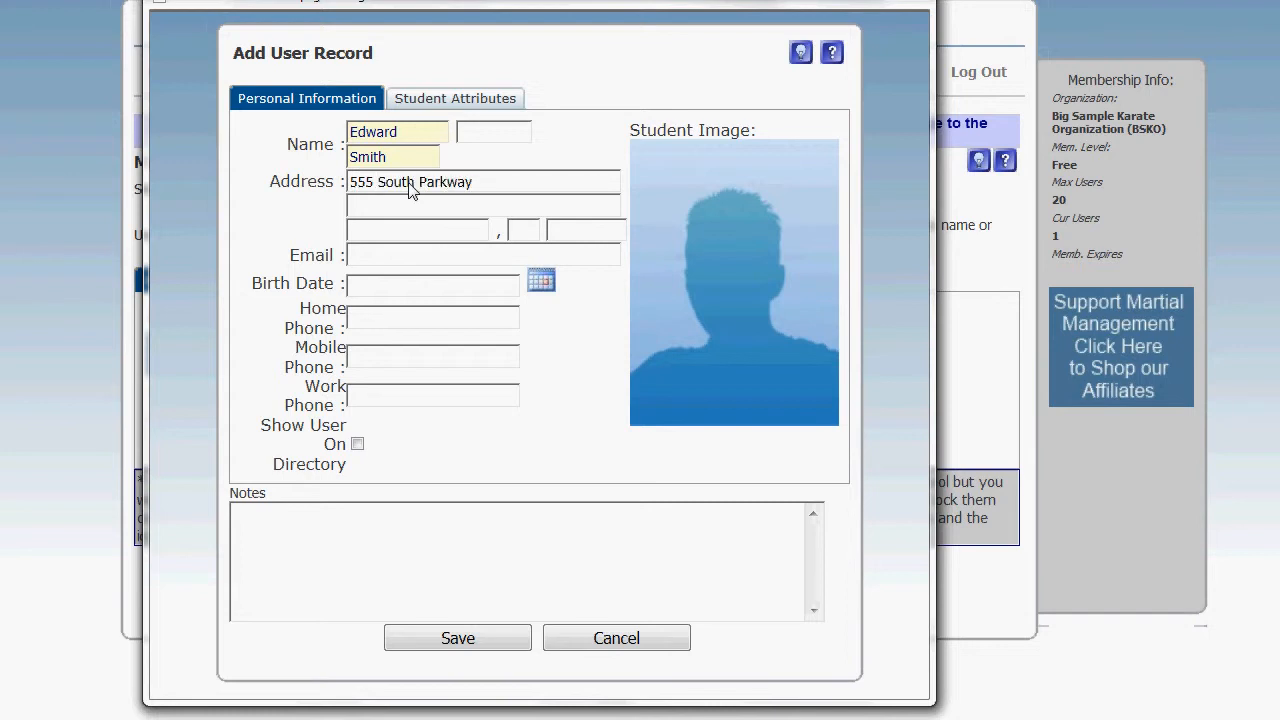
{"action": "key", "text": "shift+Tab"}
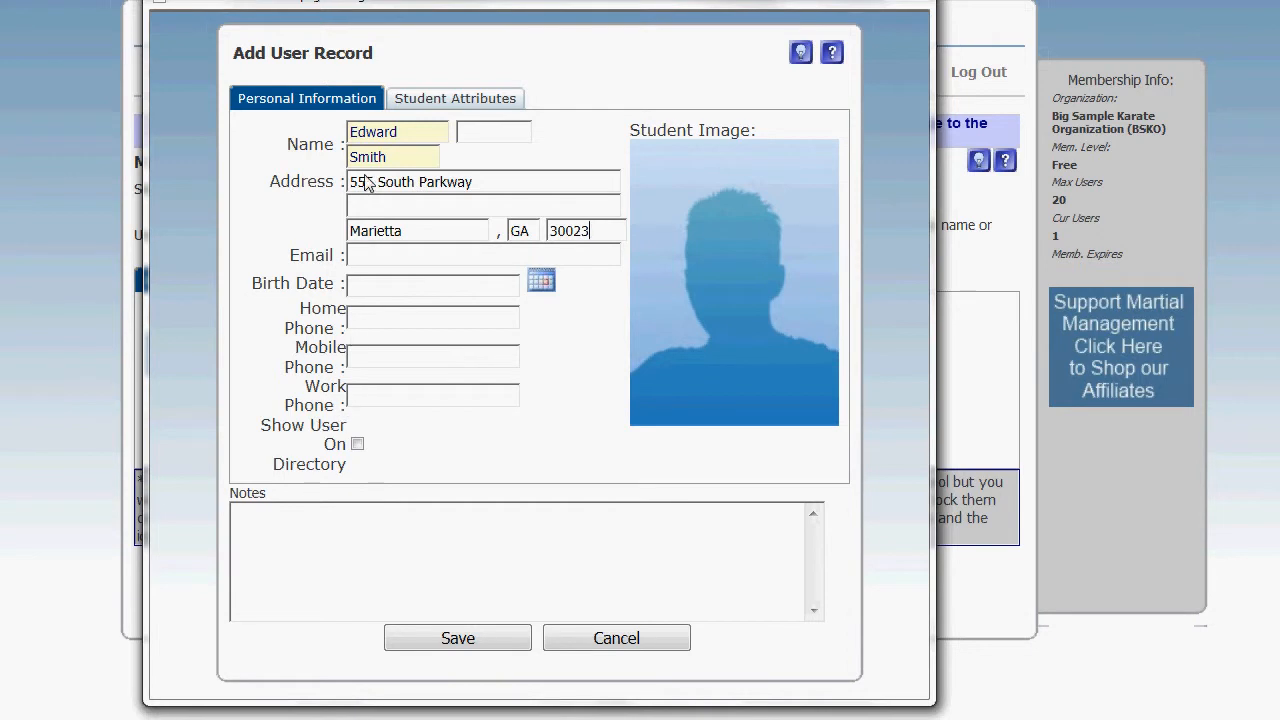
- Give the new user the Student role and assign them to the Kid Kick group in the student attributes
{"action": "left_click", "coordinate": [468, 104]}
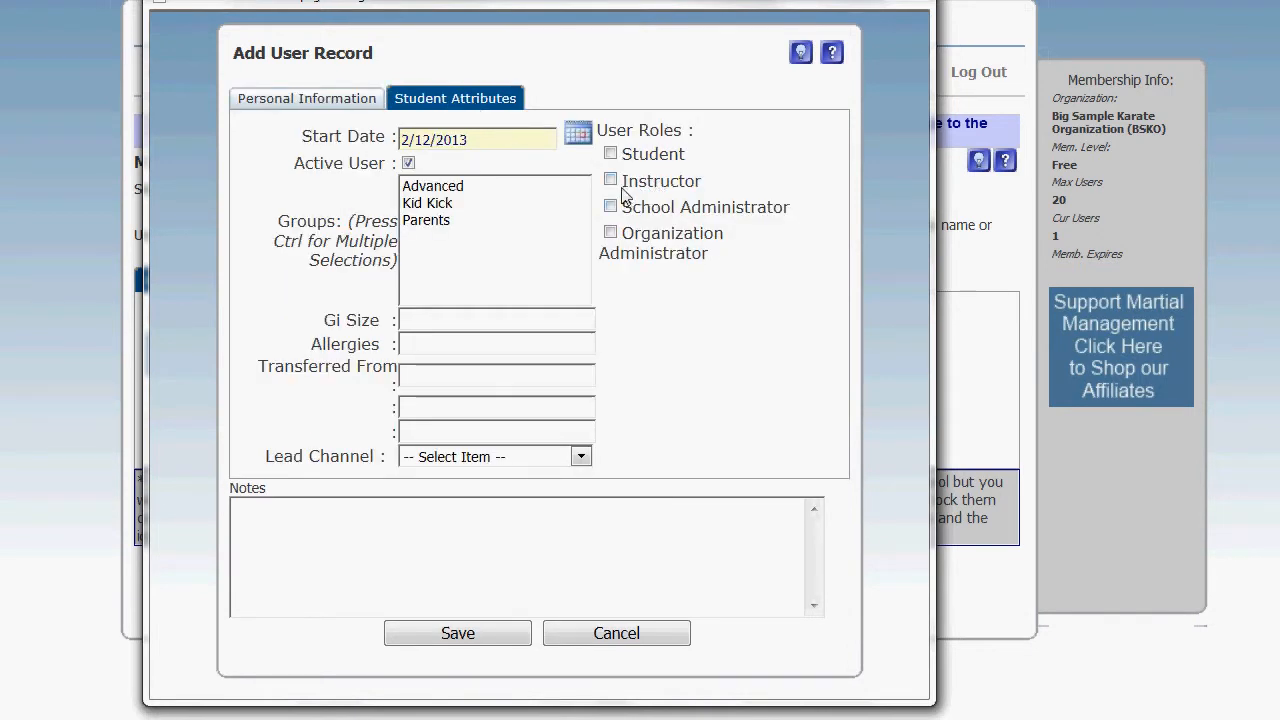
{"action": "left_click", "coordinate": [611, 155]}
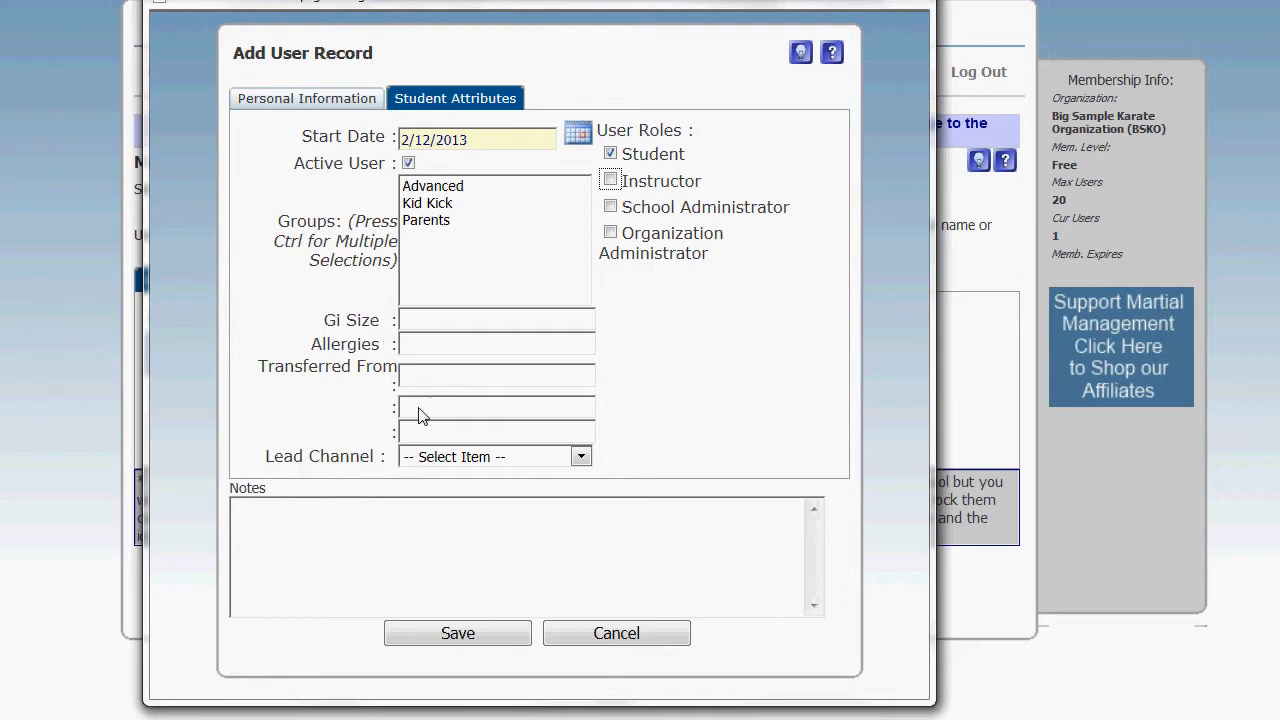
{"action": "left_click", "coordinate": [450, 208]}
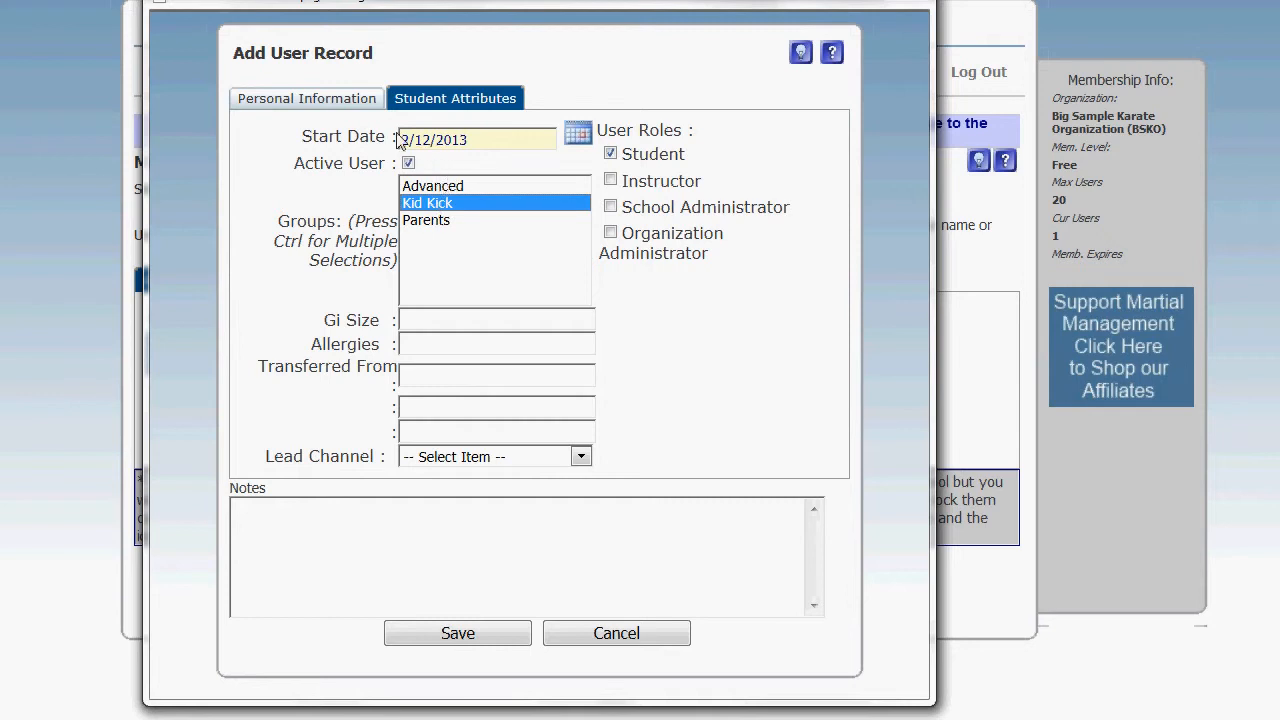
{"action": "left_click_drag", "start_coordinate": [471, 143], "coordinate": [355, 135]}
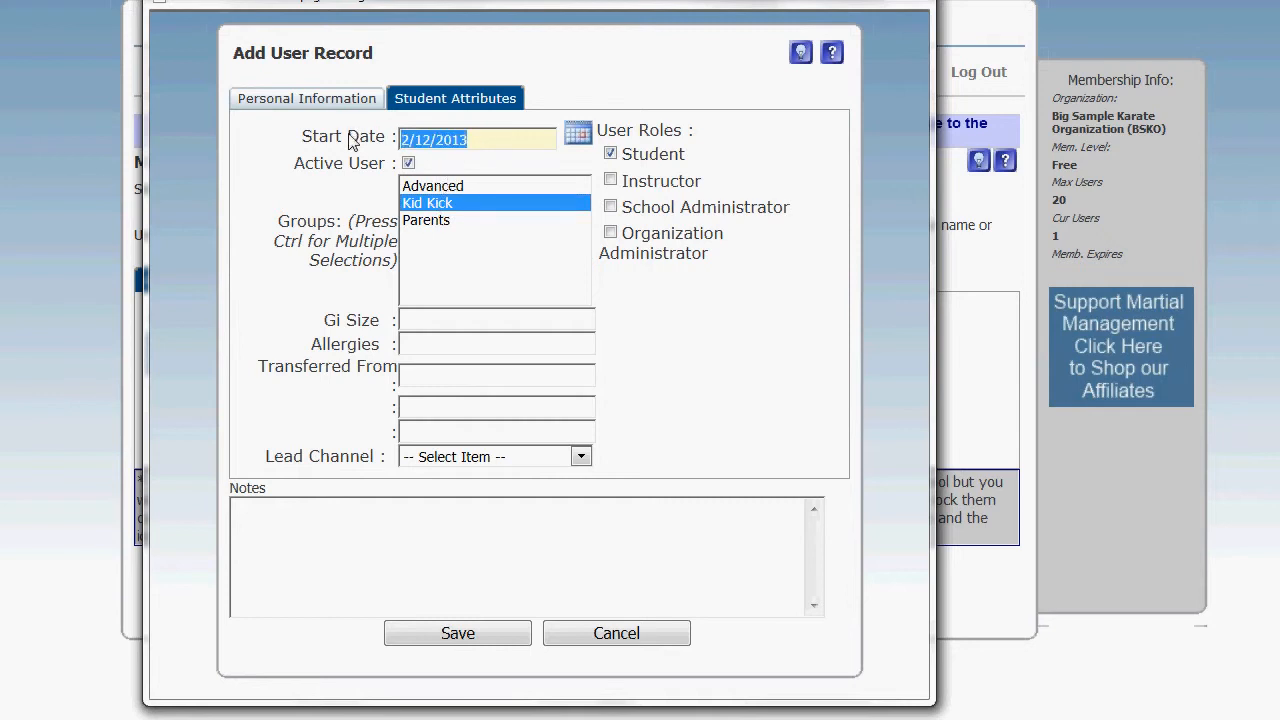
{"action": "left_click", "coordinate": [408, 163]}
- Set the student's gi size to 3 and enter NA for Allergies and Transferred From
{"action": "left_click", "coordinate": [328, 319]}
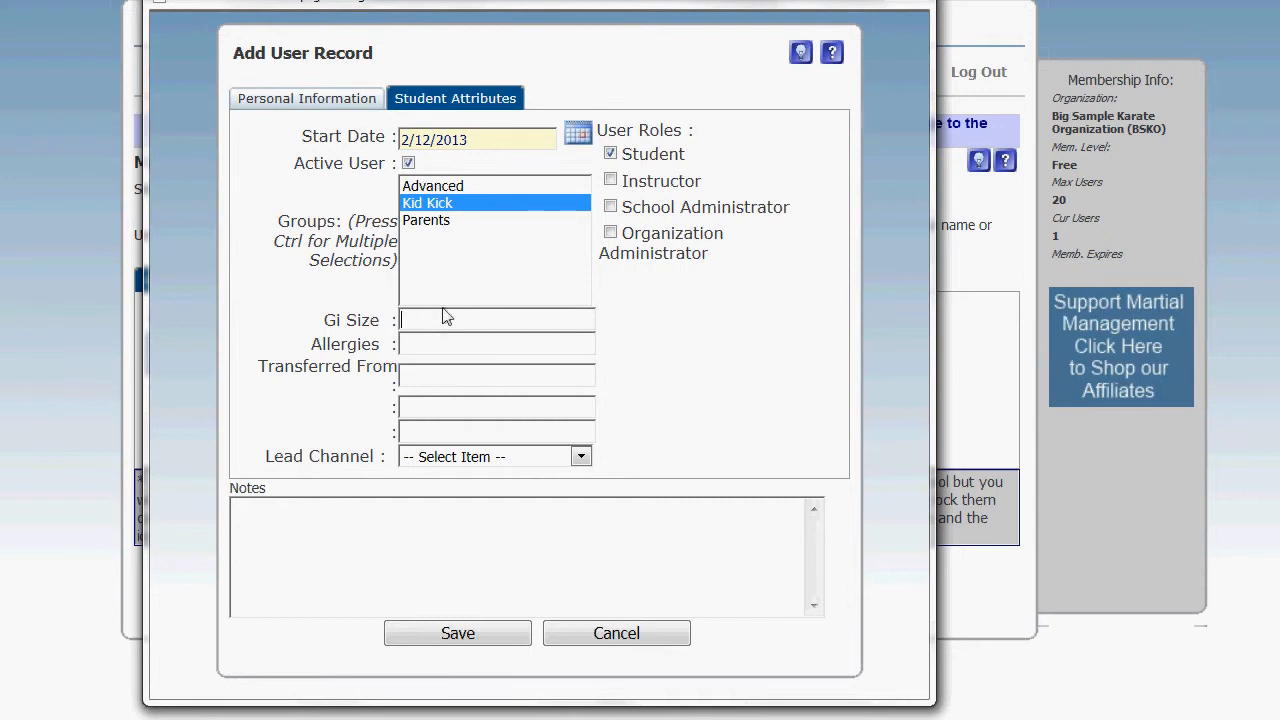
{"action": "type", "text": "3"}
{"action": "left_click", "coordinate": [426, 350]}
{"action": "type", "text": "NA"}
- Add the note "Joe Referred him." to the new student's record and save it
{"action": "left_click", "coordinate": [277, 98]}
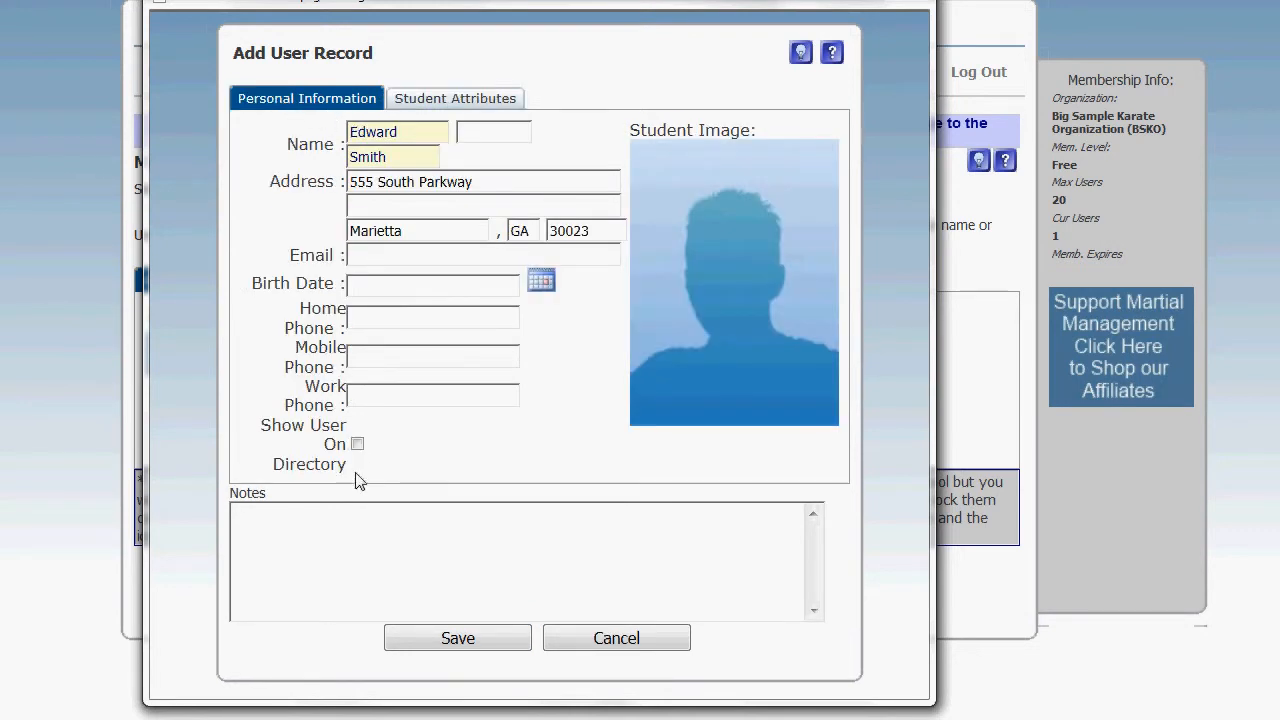
{"action": "left_click", "coordinate": [492, 550]}
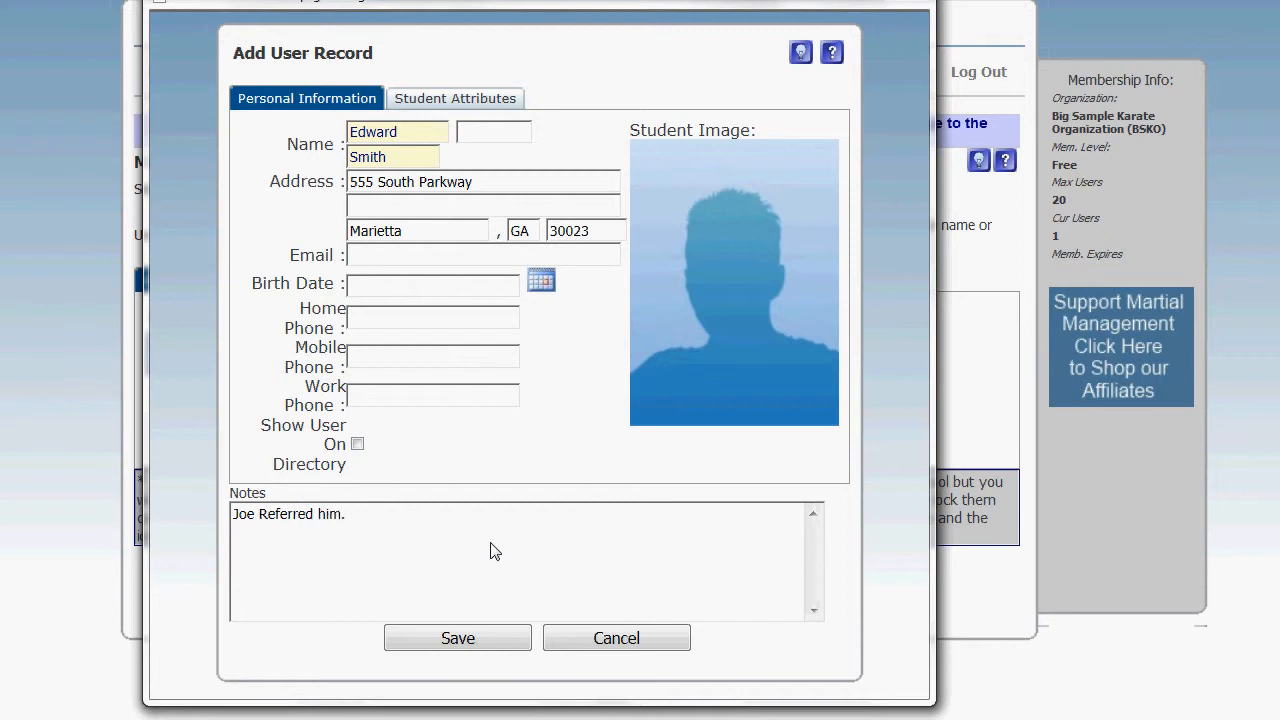
{"action": "left_click", "coordinate": [476, 642]}
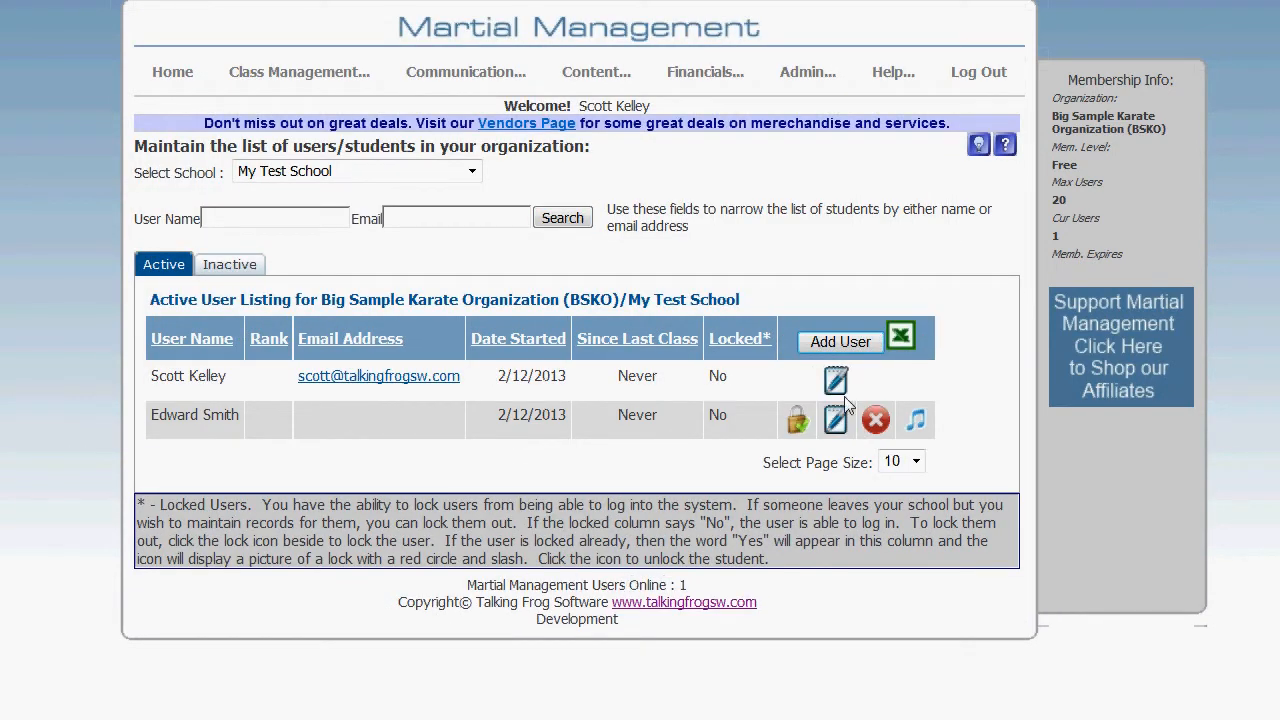
- Add a second user by name with the Student and Instructor roles in the Advanced group, and save the record
{"action": "left_click", "coordinate": [846, 343]}
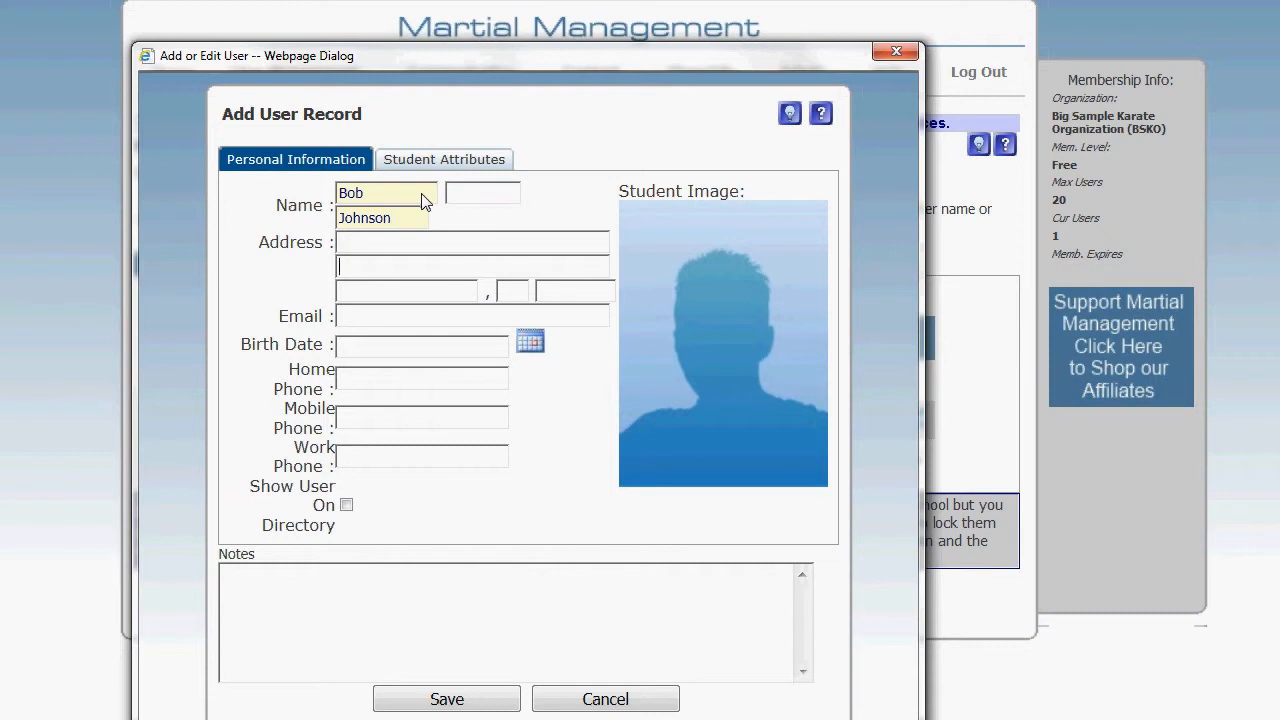
{"action": "left_click", "coordinate": [436, 158]}
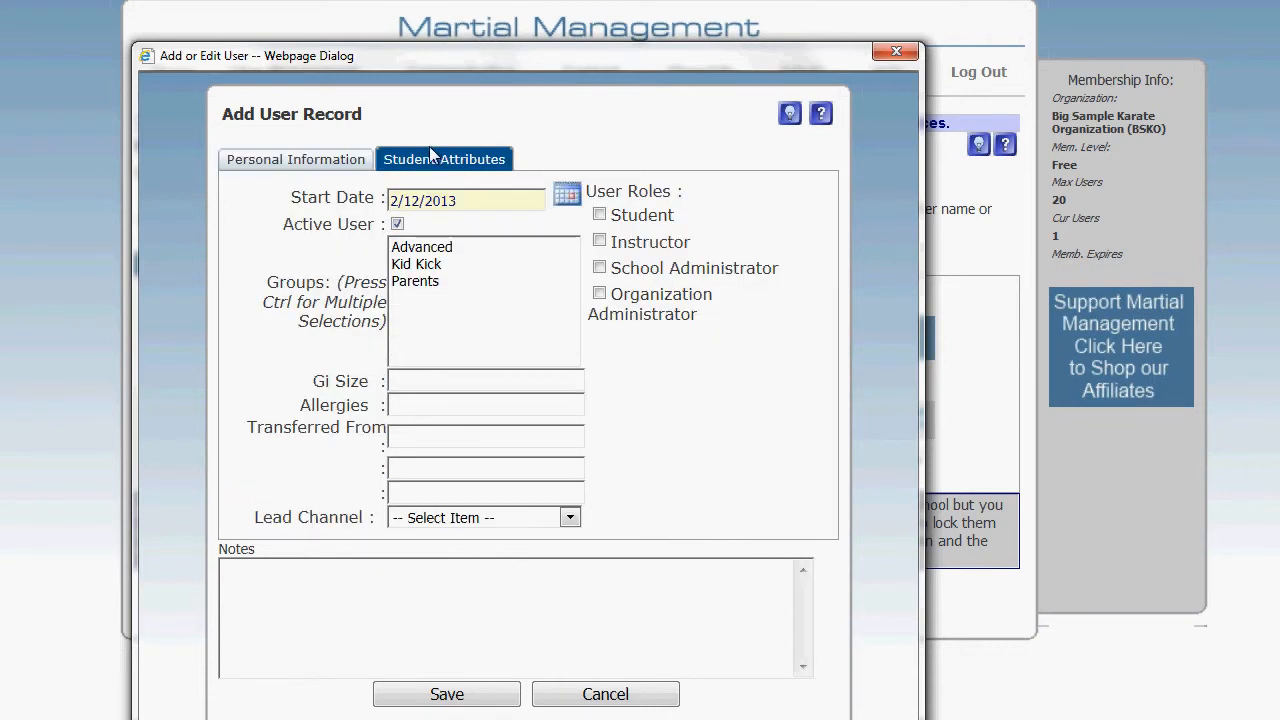
{"action": "left_click", "coordinate": [599, 214]}
{"action": "left_click", "coordinate": [599, 241]}
{"action": "left_click", "coordinate": [440, 250]}
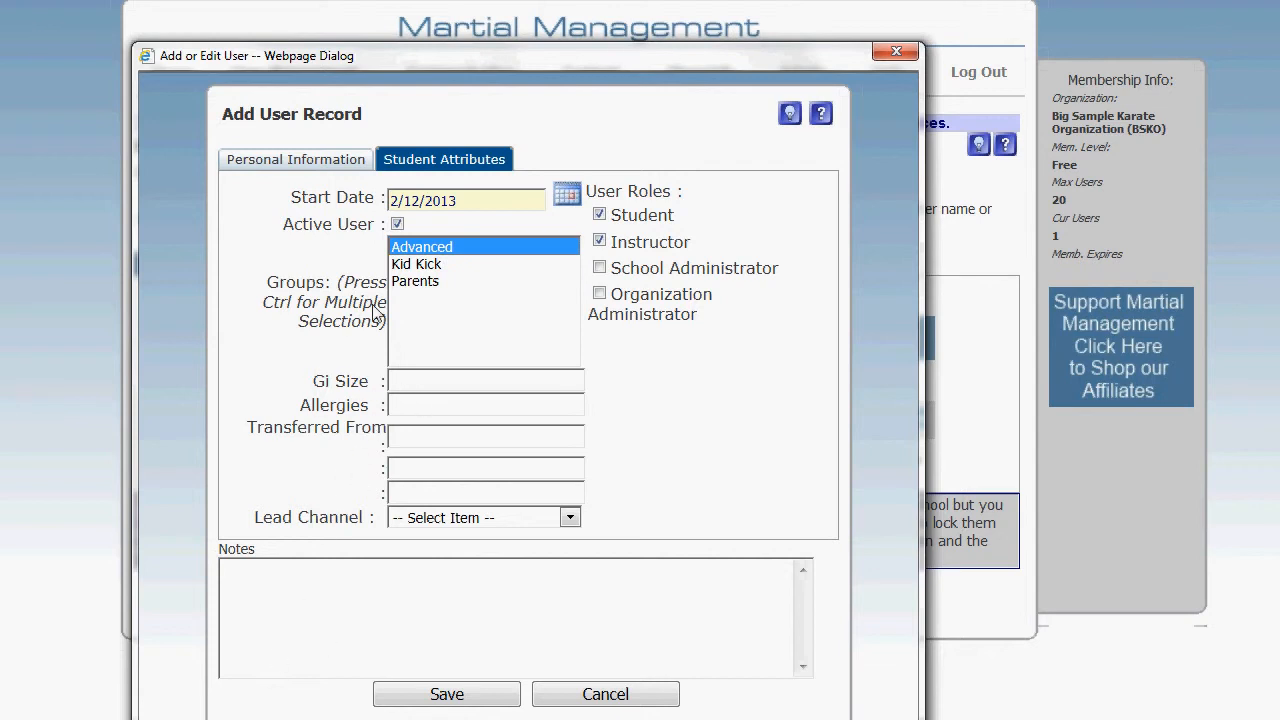
{"action": "left_click", "coordinate": [430, 693]}
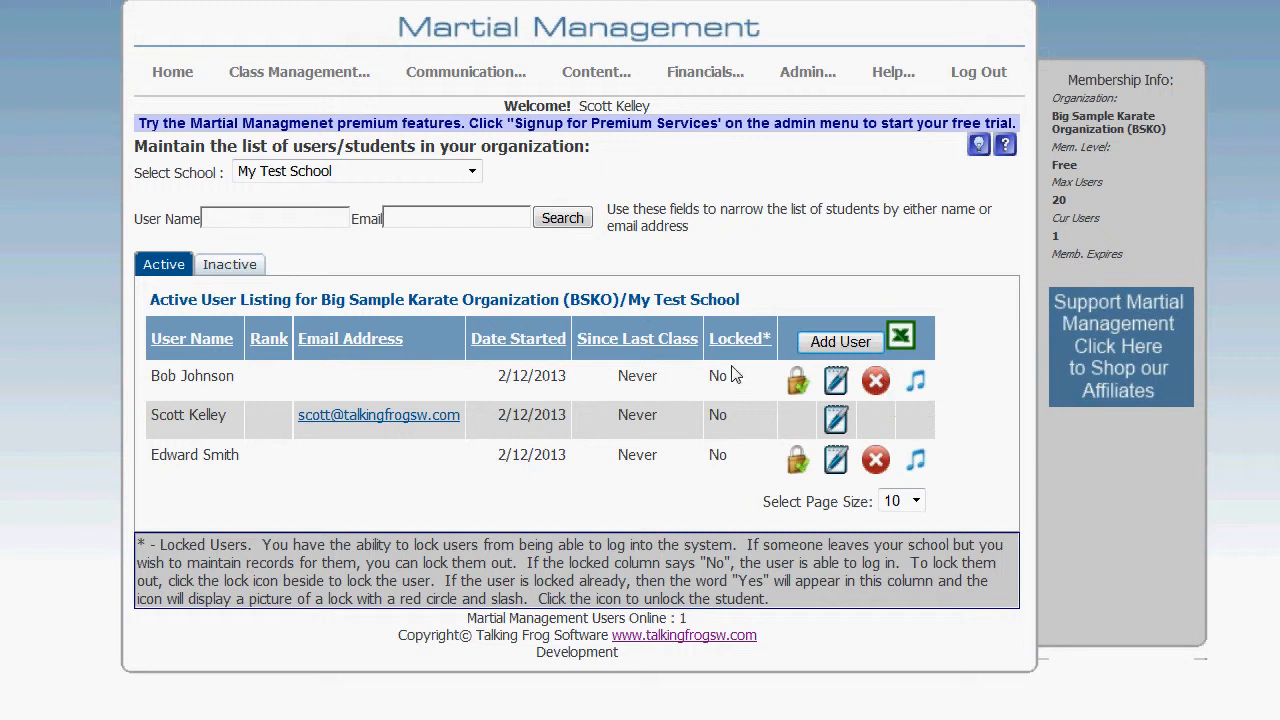
- Lock the new instructor's login and unlock it again in the active user listing
{"action": "left_click", "coordinate": [797, 388]}
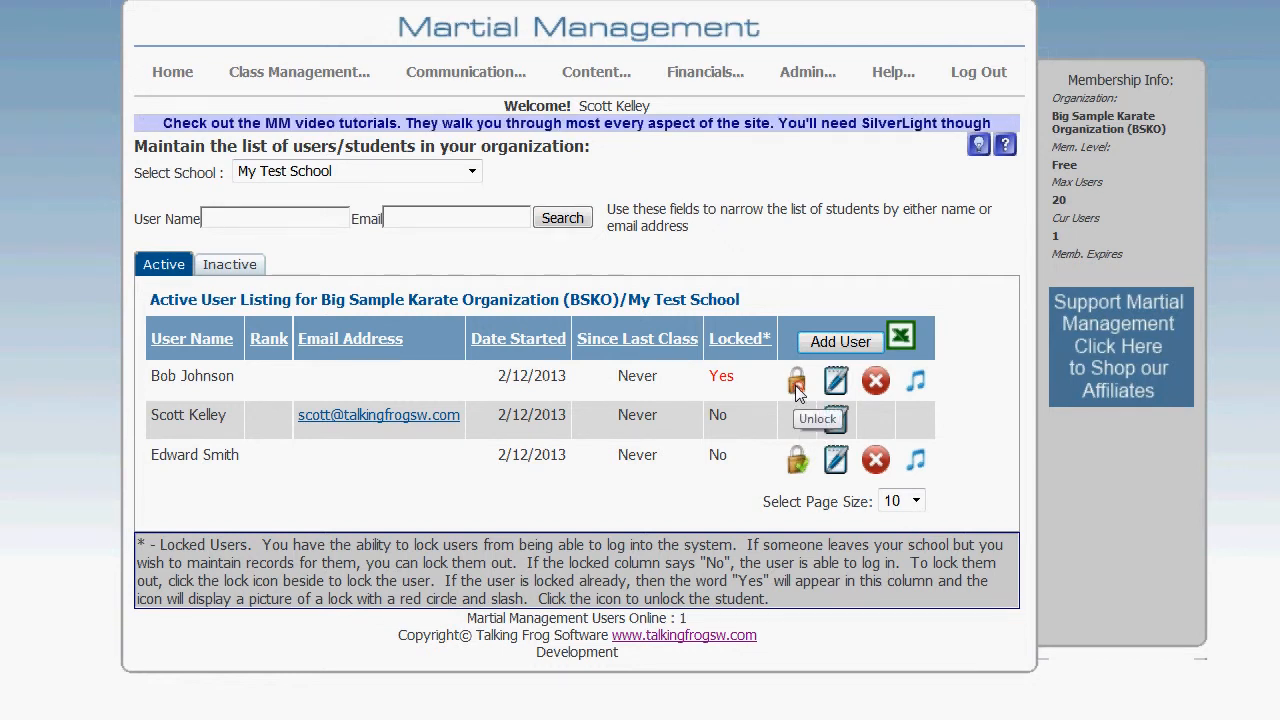
{"action": "left_click", "coordinate": [797, 386]}
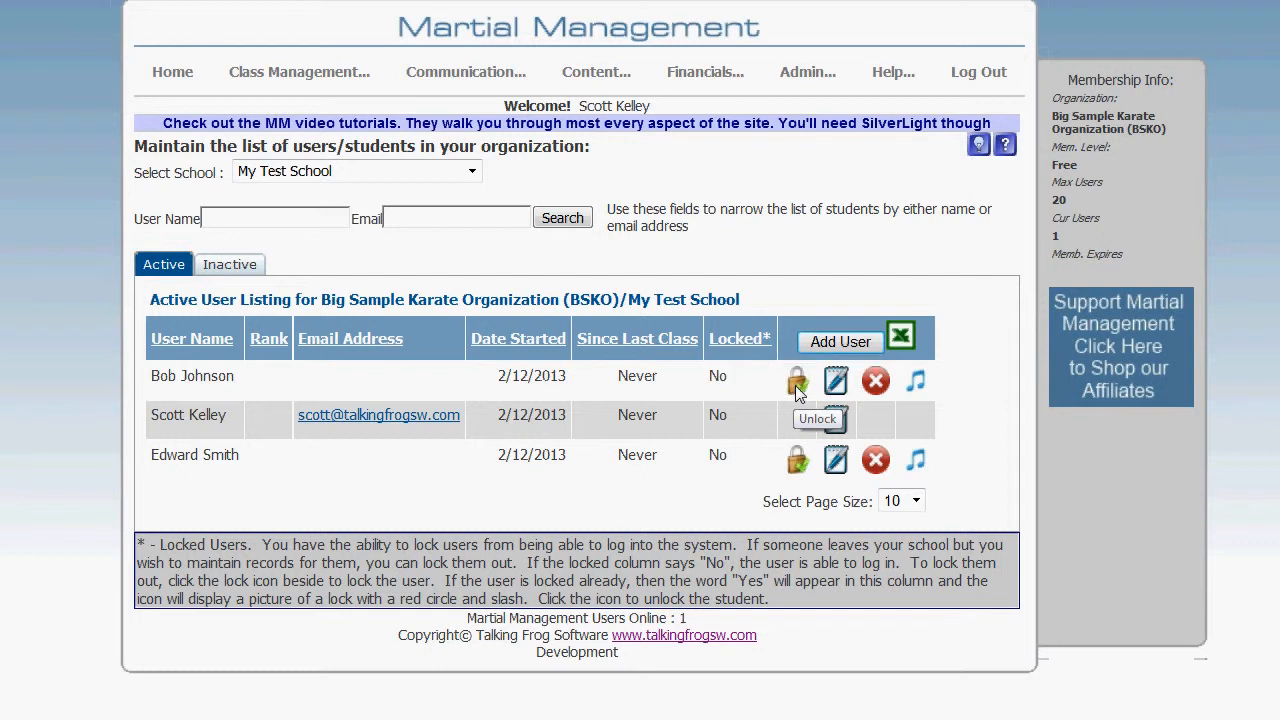
- Look at the notes listing of the new instructor and exit it
{"action": "left_click", "coordinate": [916, 381]}
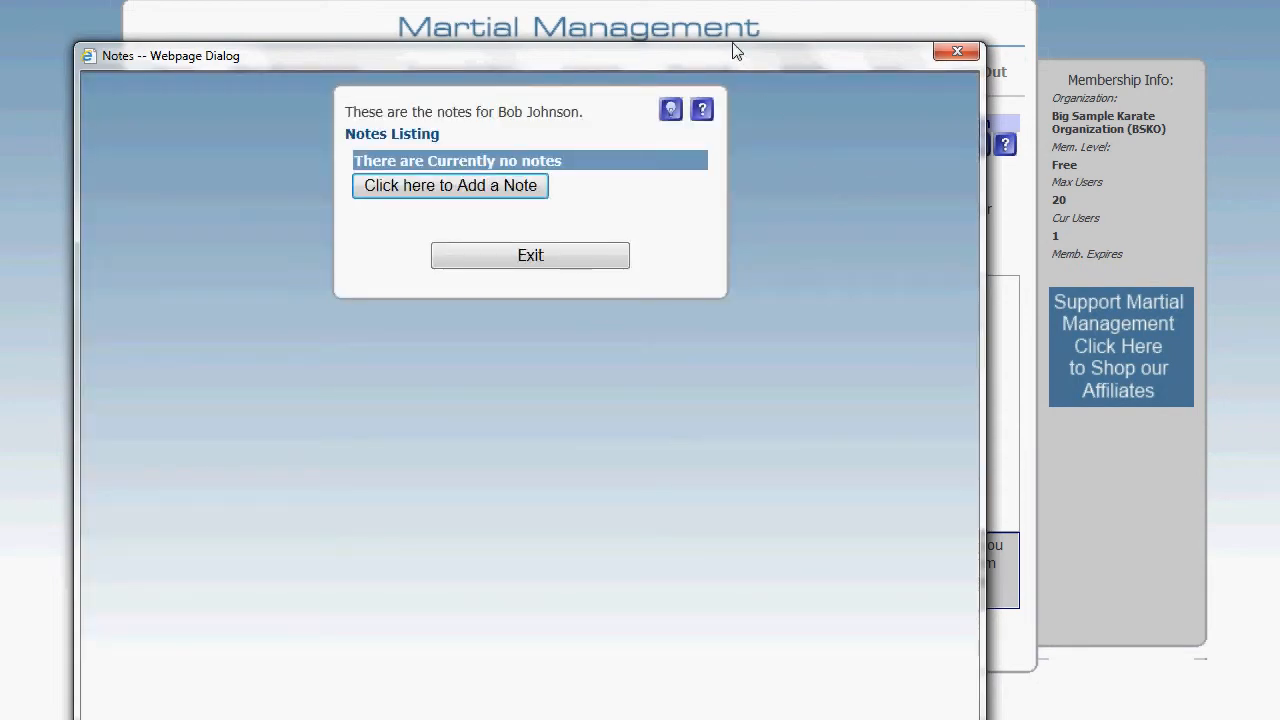
{"action": "left_click_drag", "start_coordinate": [728, 56], "coordinate": [800, 63]}
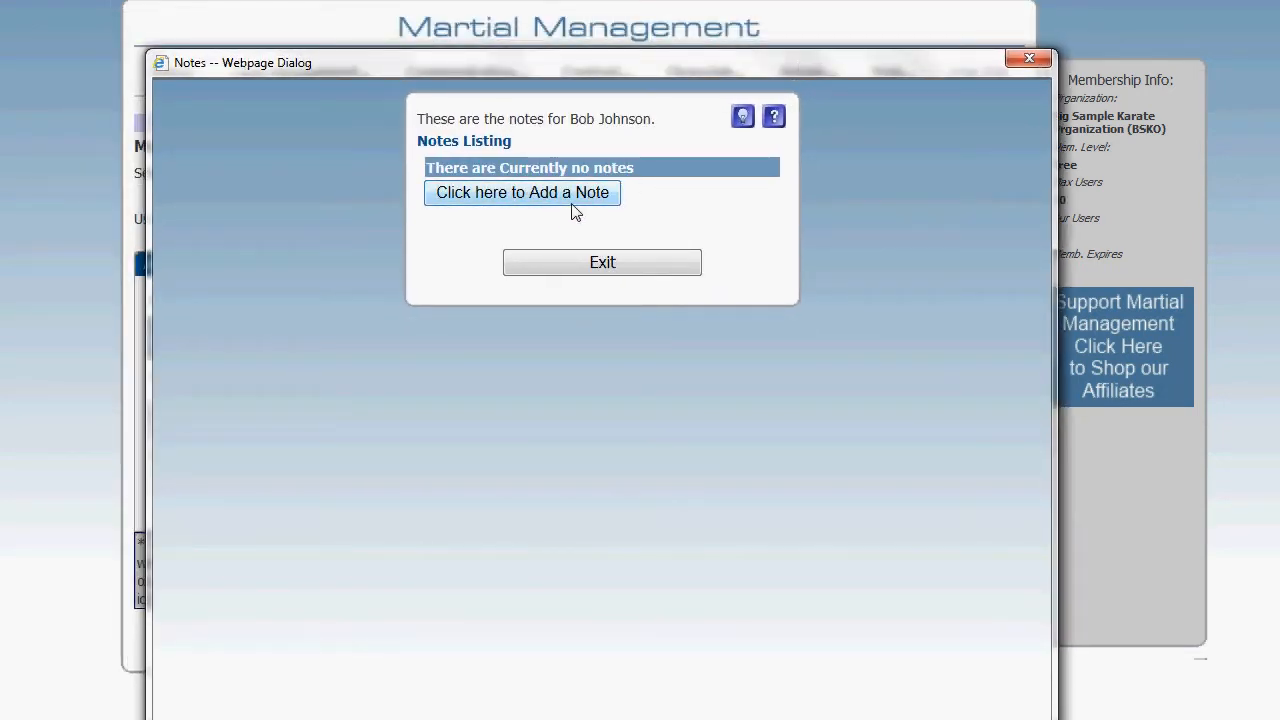
{"action": "left_click", "coordinate": [606, 262]}
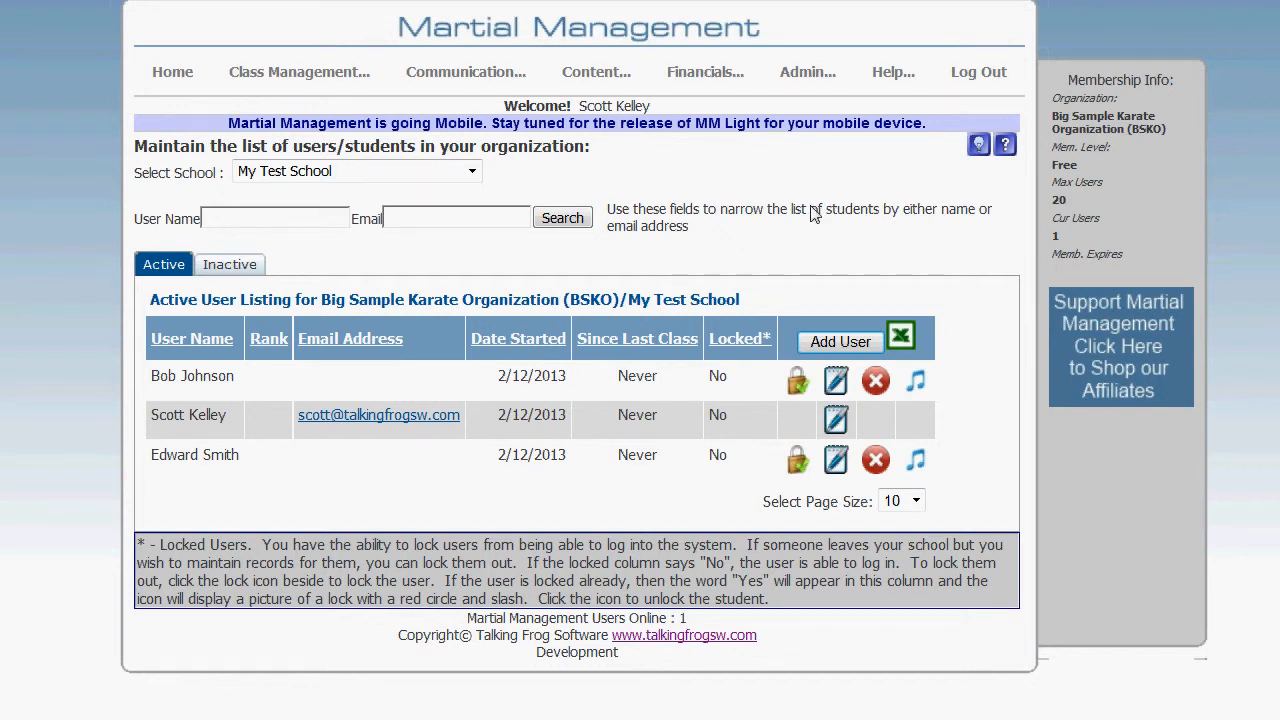
- Refresh the user list, check the inactive users, and return to the active listing
{"action": "key", "text": "F5"}
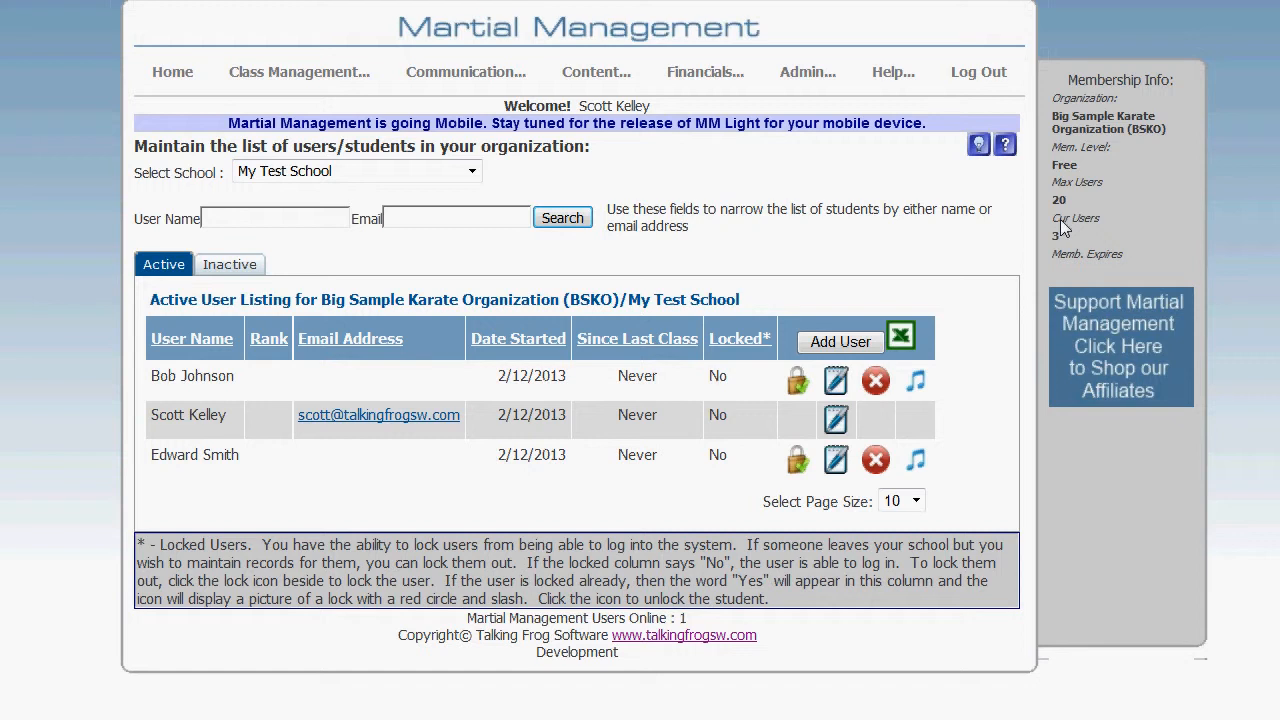
{"action": "left_click", "coordinate": [240, 265]}
{"action": "left_click", "coordinate": [172, 262]}
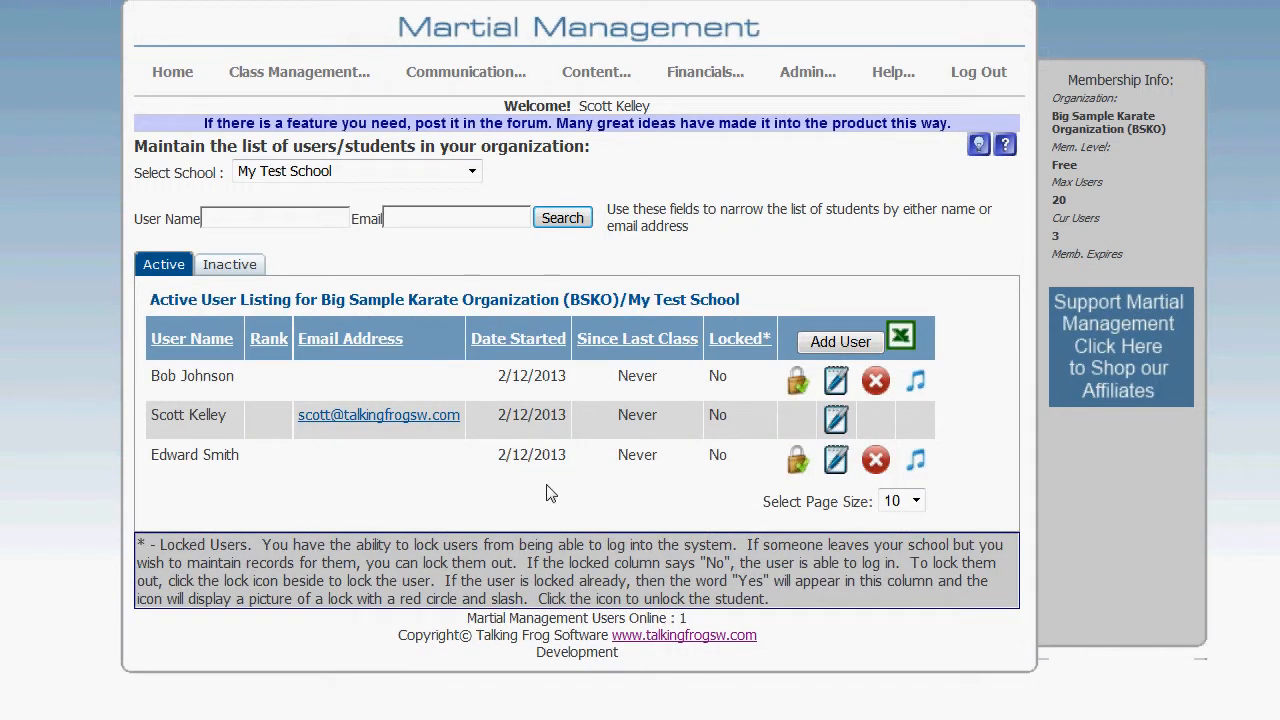
- Turn off Active User in the Kid Kick student's record and save the change
{"action": "left_click", "coordinate": [838, 466]}
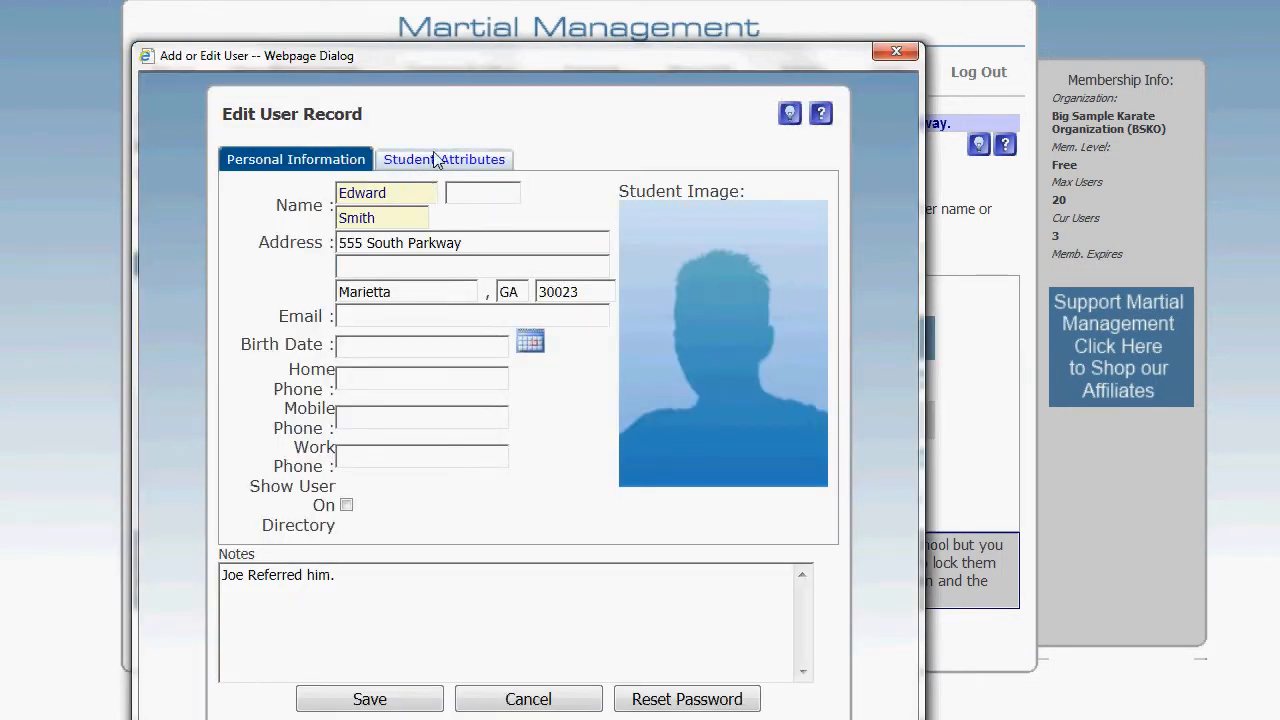
{"action": "left_click", "coordinate": [428, 160]}
{"action": "left_click", "coordinate": [397, 224]}
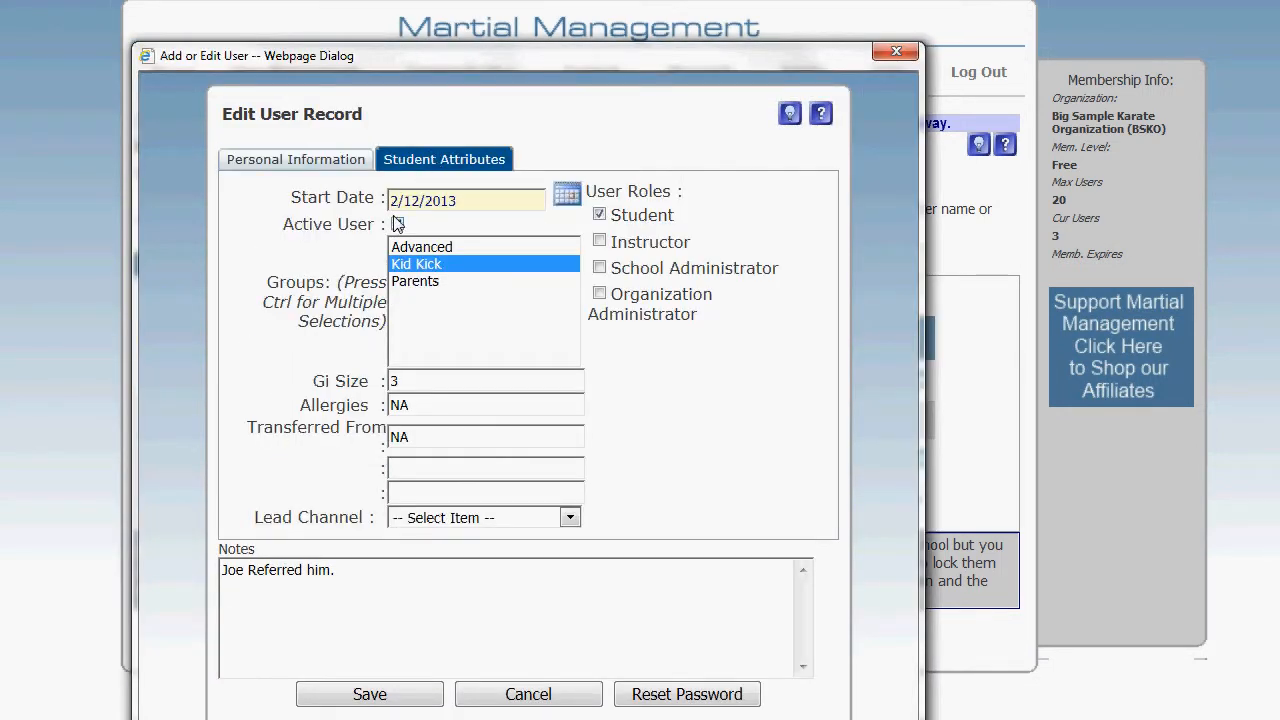
{"action": "left_click", "coordinate": [375, 698]}
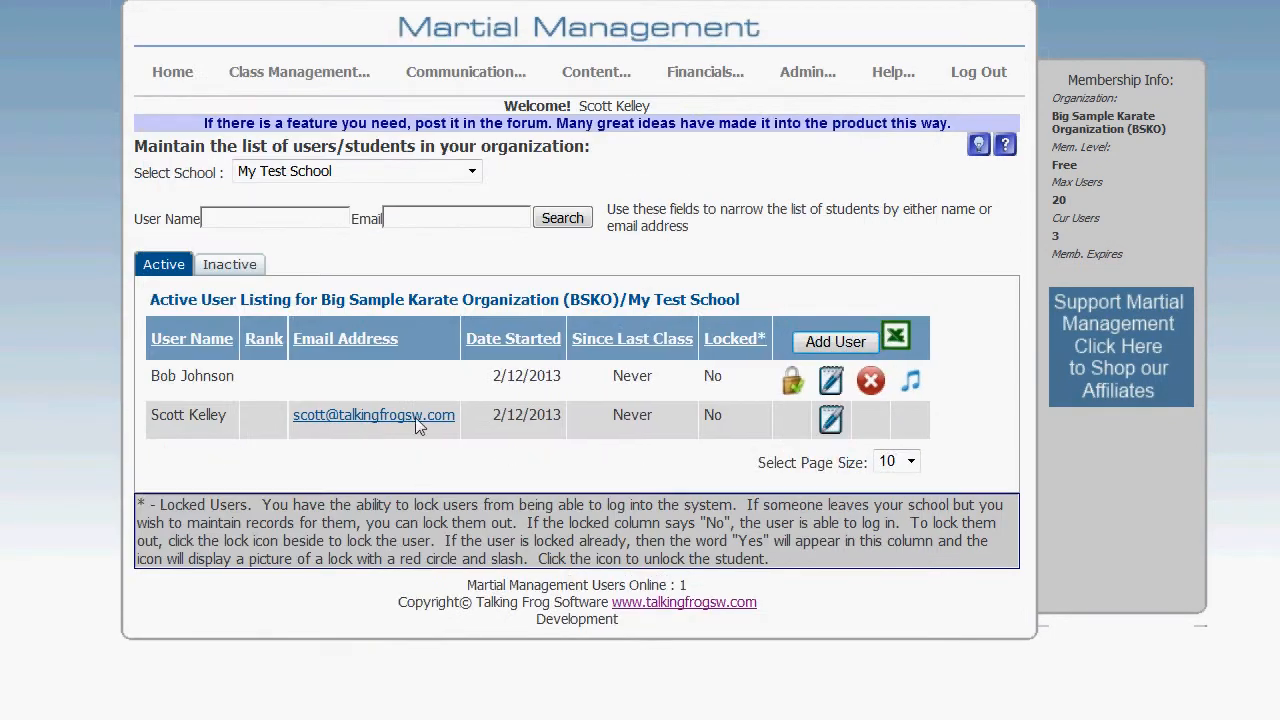
- Check the inactive user listing for the deactivated Kid Kick student and return to the active users
{"action": "left_click", "coordinate": [240, 265]}
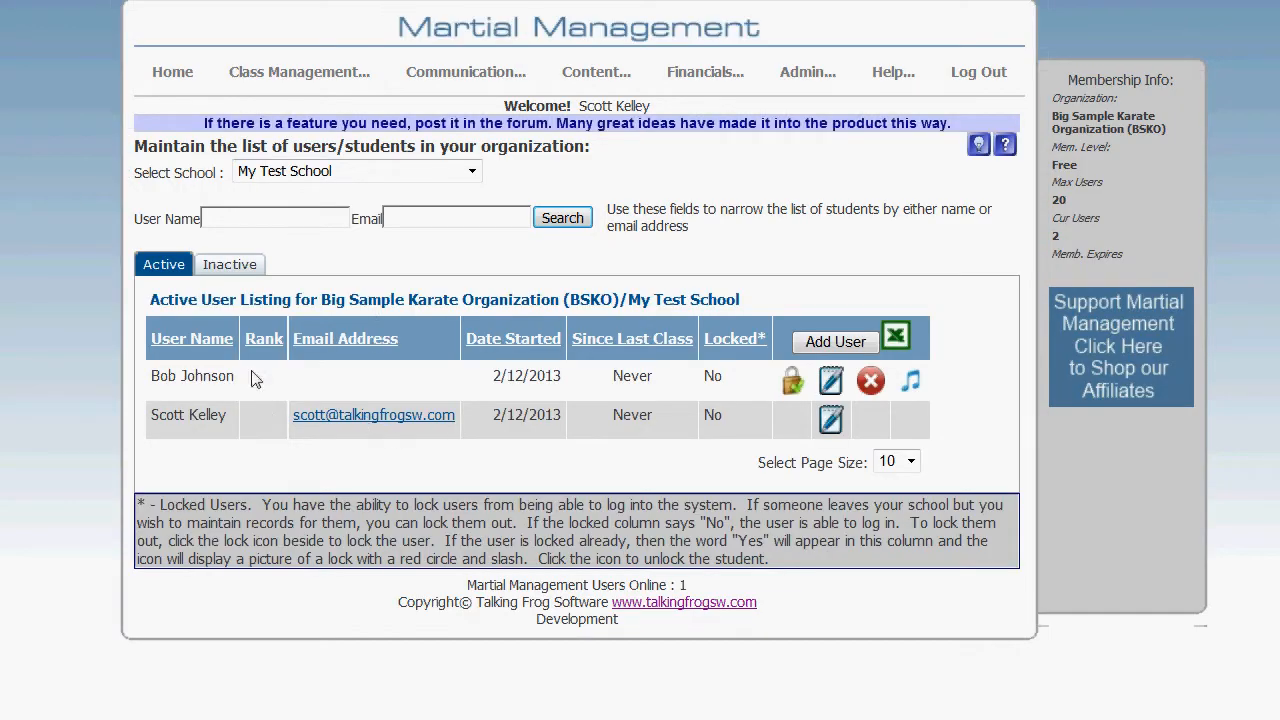
{"action": "left_click", "coordinate": [240, 268]}
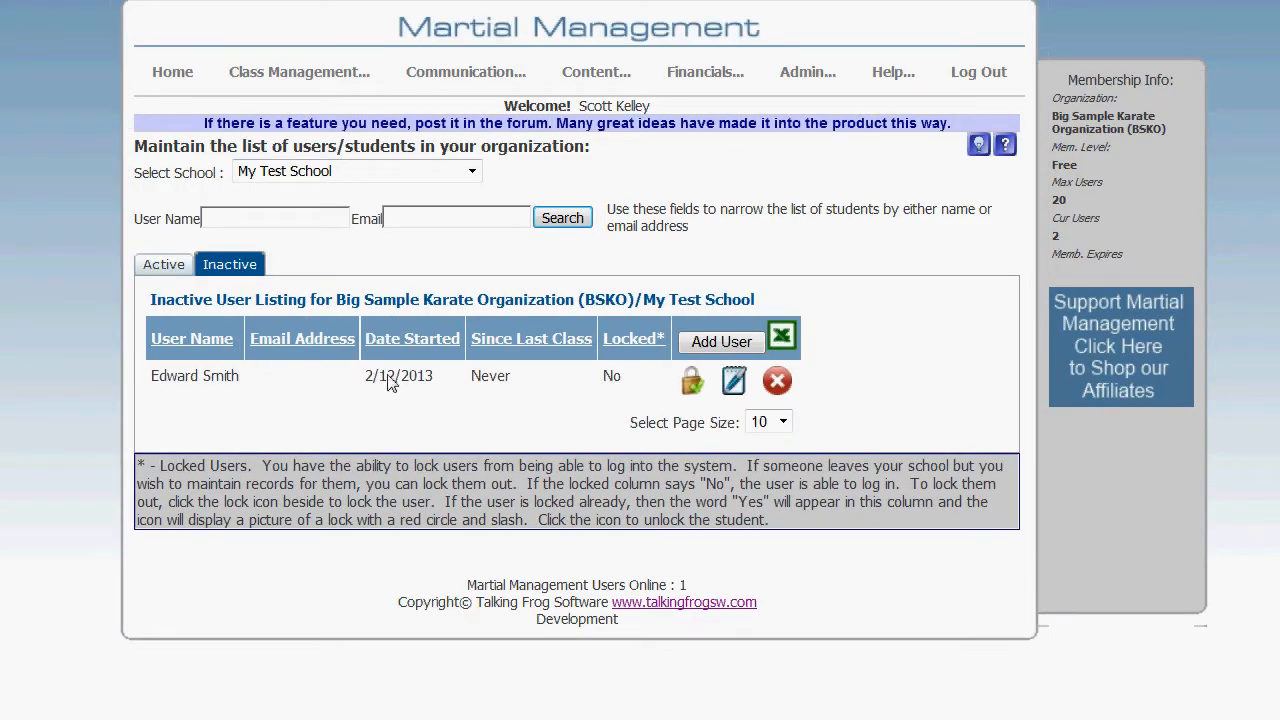
{"action": "left_click", "coordinate": [165, 266]}
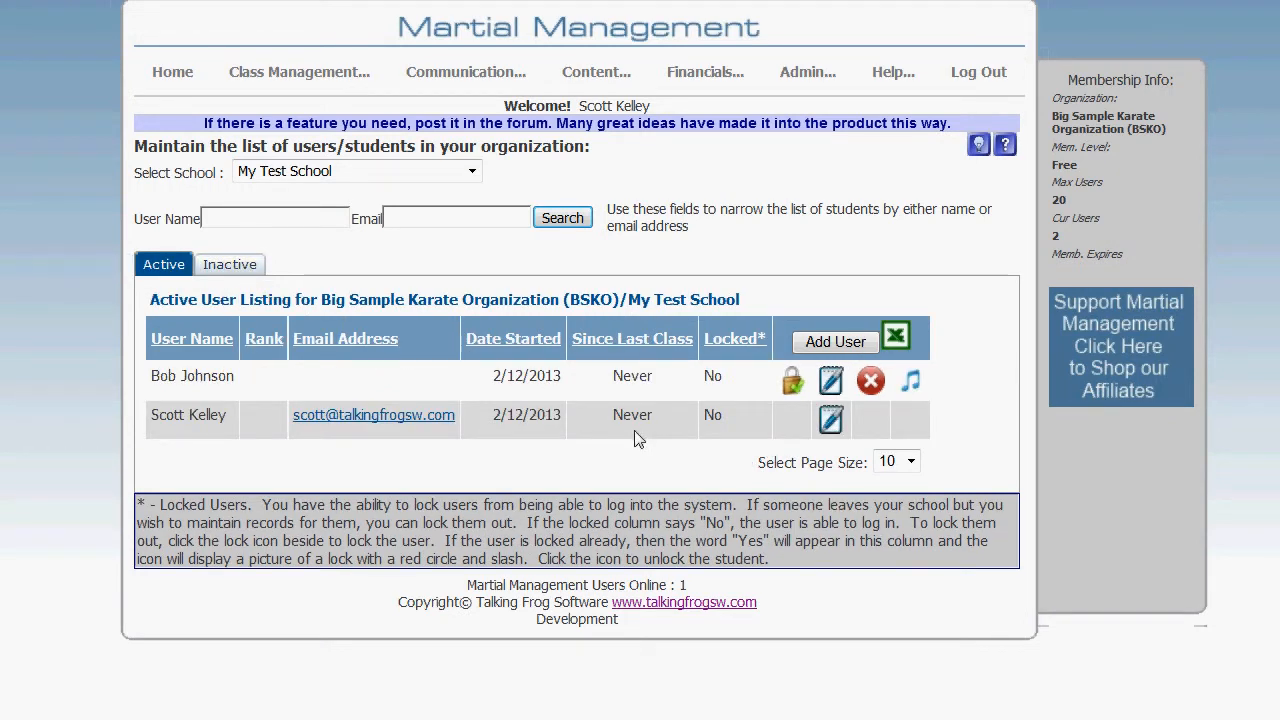
- Reactivate the Kid Kick student from the inactive listing by turning on Active User and saving the record
{"action": "left_click", "coordinate": [244, 271]}
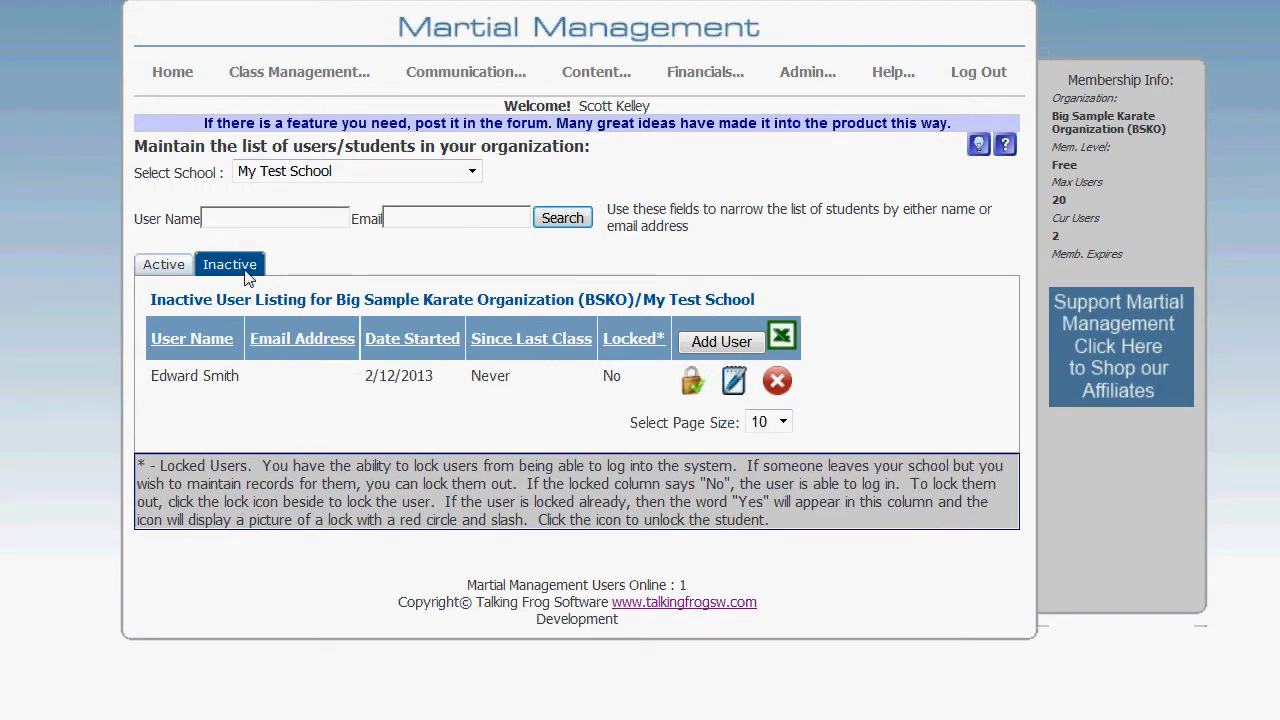
{"action": "left_click", "coordinate": [733, 382]}
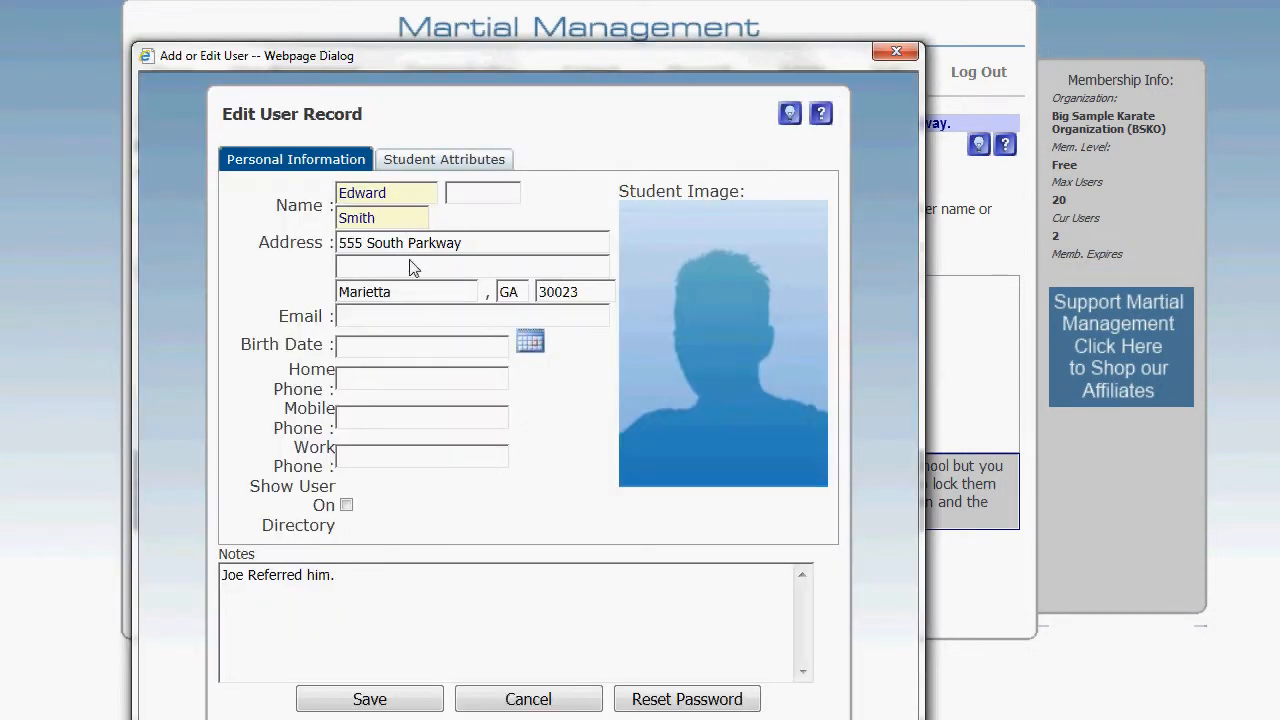
{"action": "left_click", "coordinate": [458, 160]}
{"action": "left_click", "coordinate": [397, 224]}
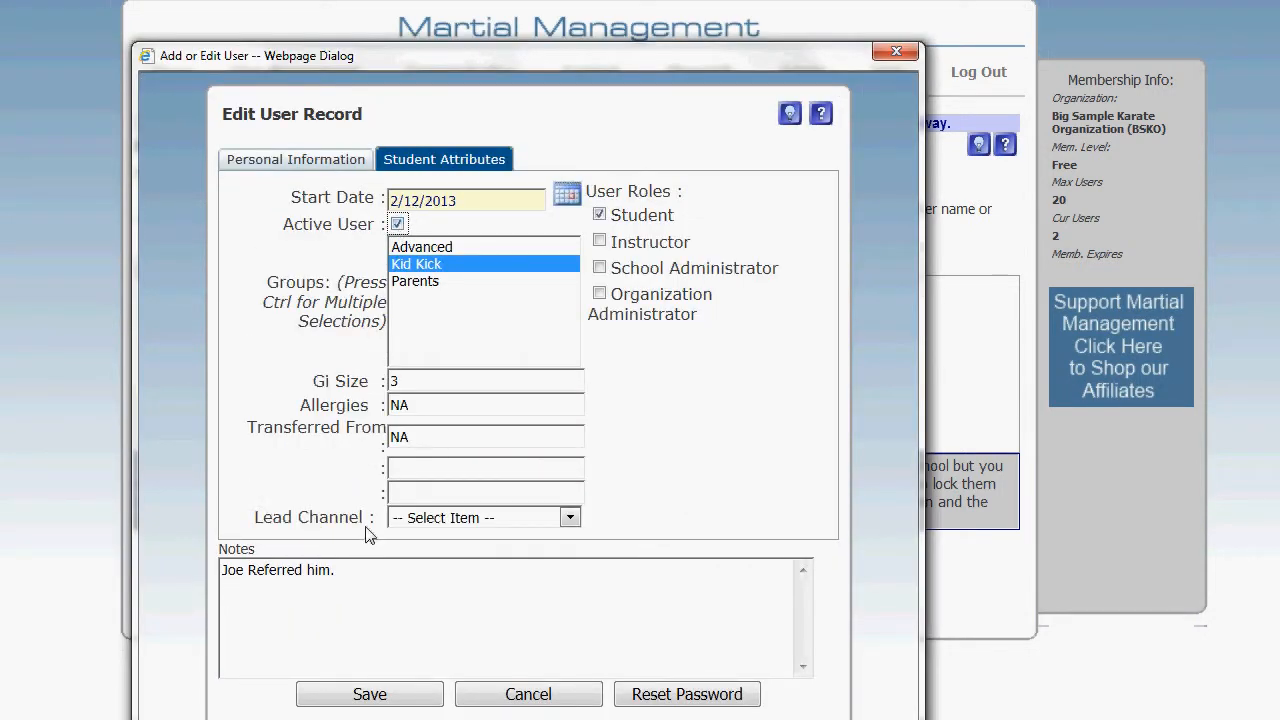
{"action": "left_click", "coordinate": [366, 700]}
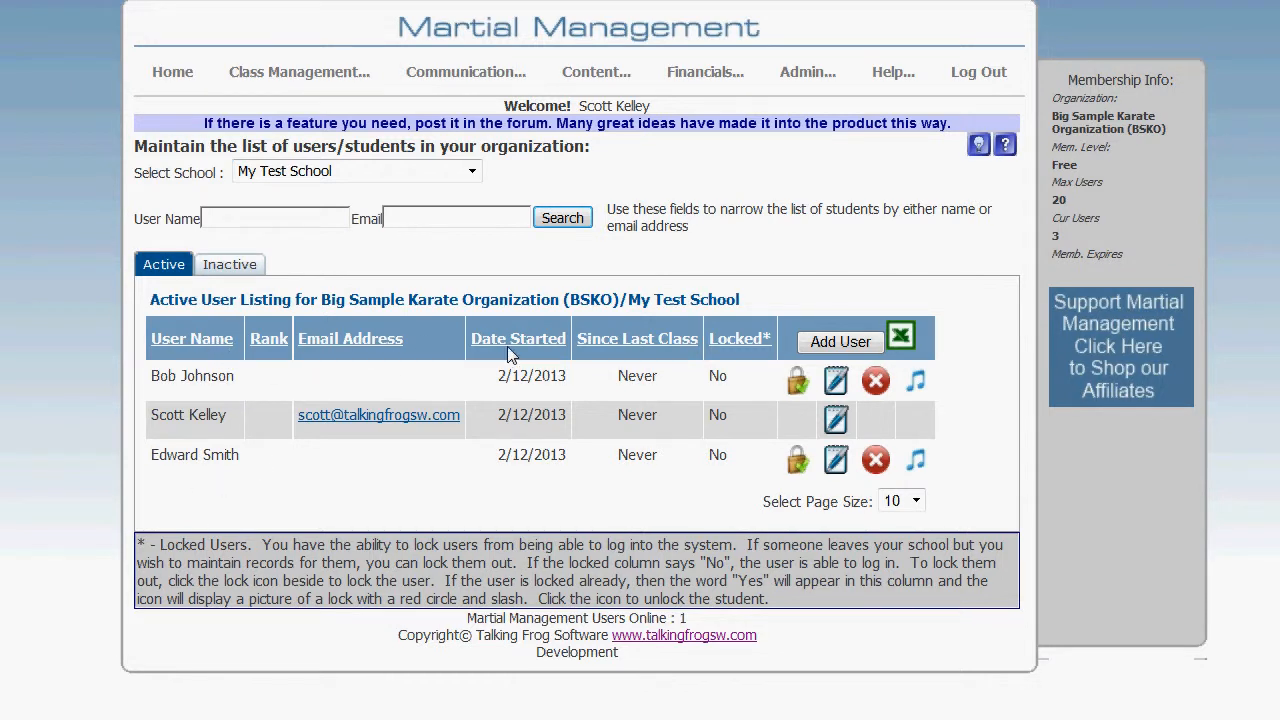
- Sort the active user listing by user name
{"action": "left_click", "coordinate": [202, 338]}
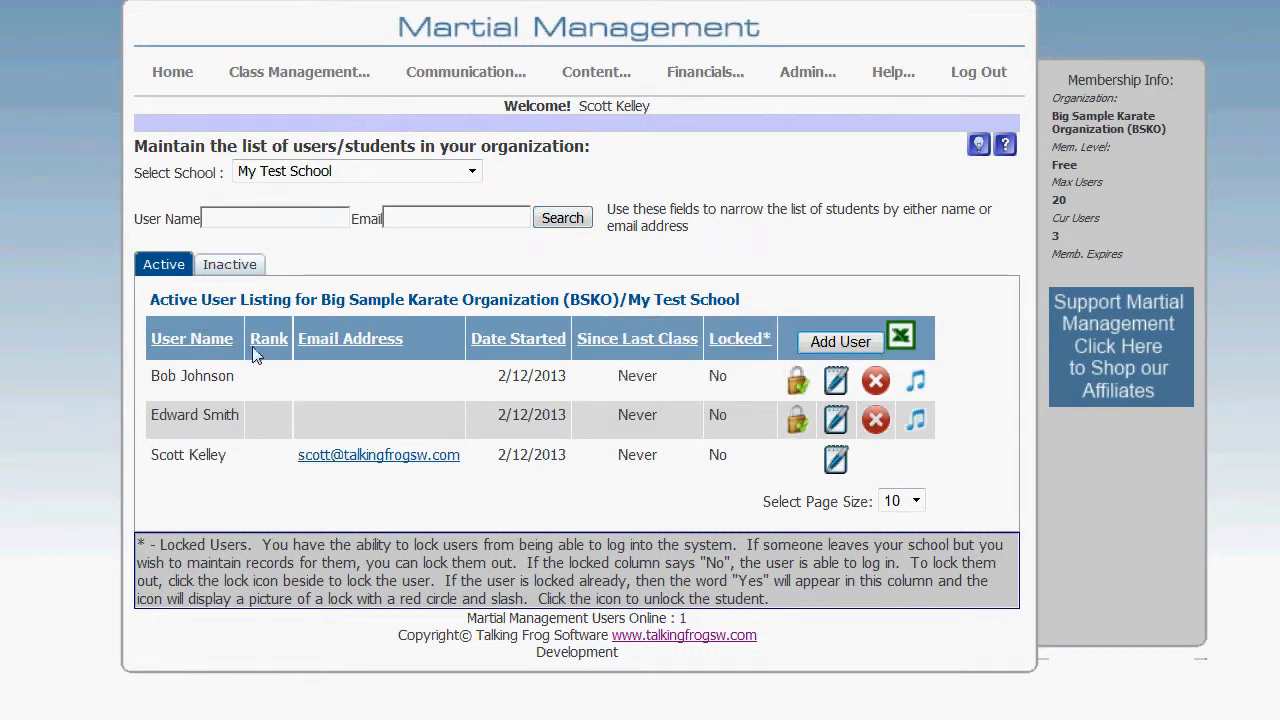
{"action": "left_click", "coordinate": [196, 338]}
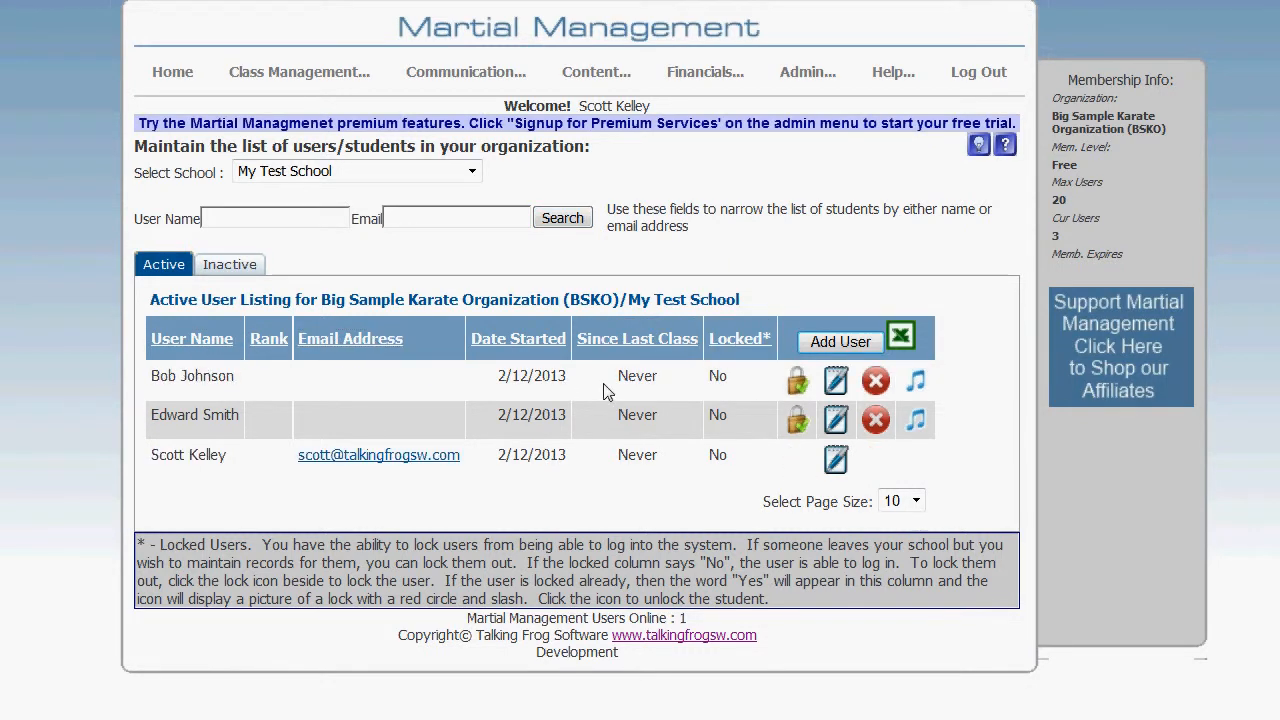